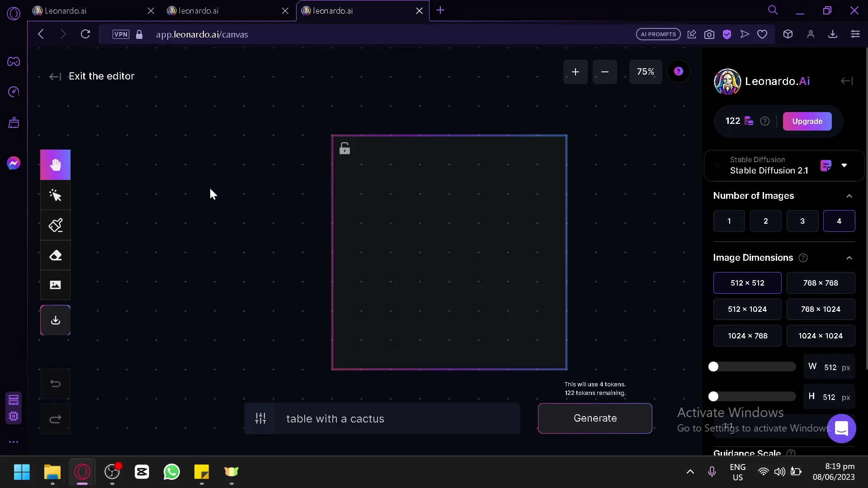
Look over the Leonardo.ai app home page's user tools and the site's landing page, then return to the canvas editor
click(258, 9)
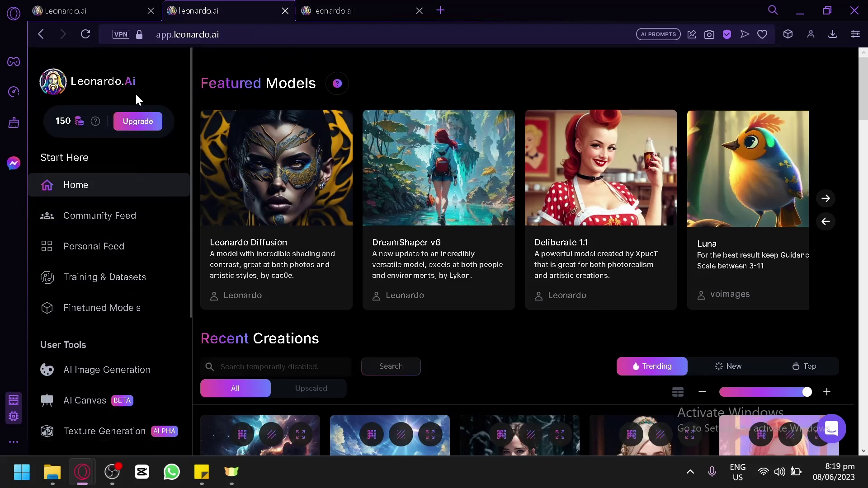
scroll(136, 163, down, 2)
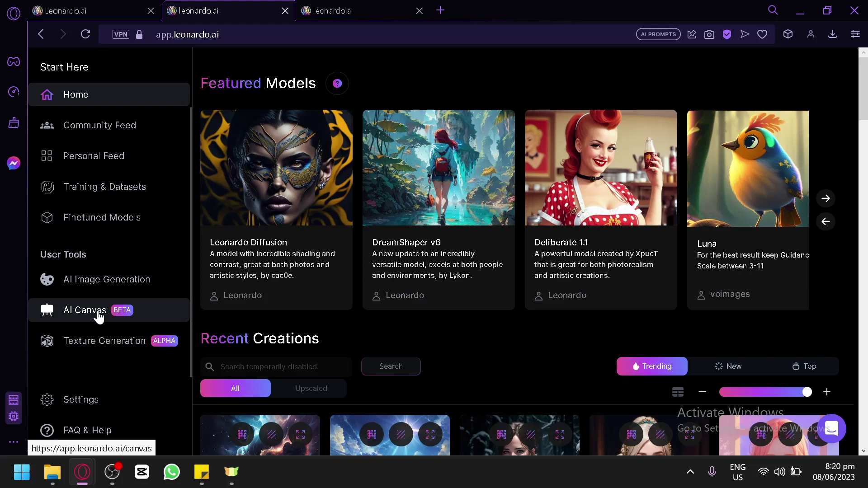
click(395, 6)
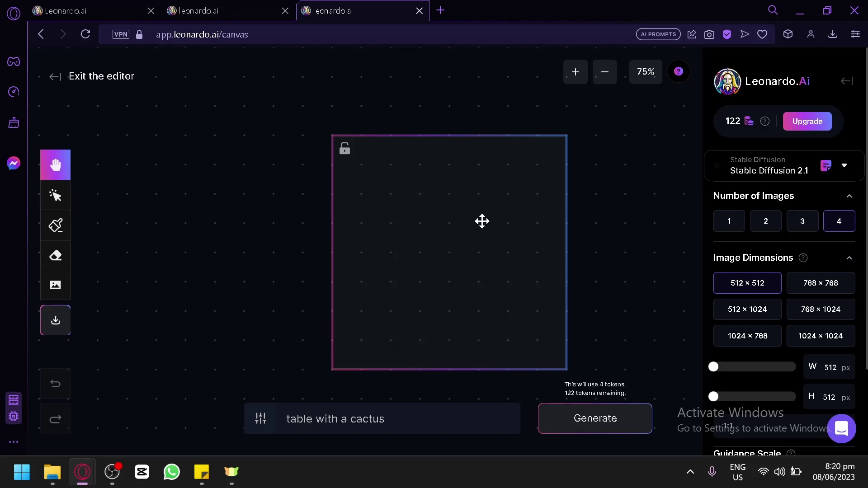
click(279, 5)
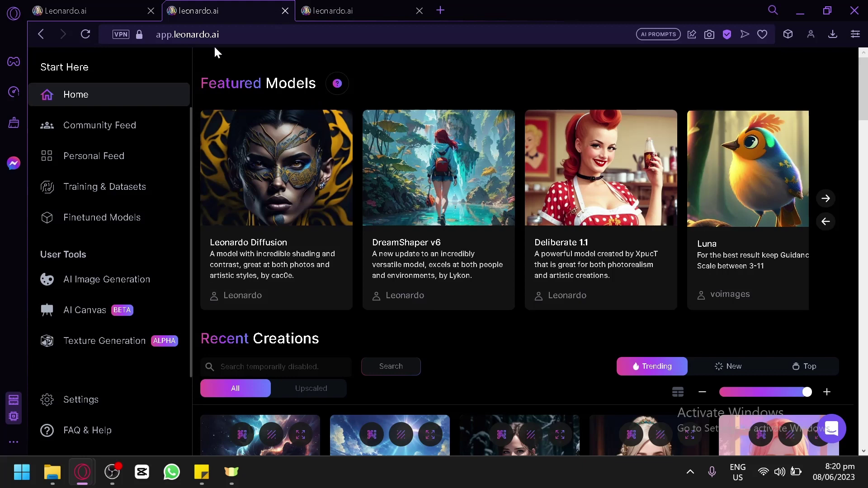
click(98, 10)
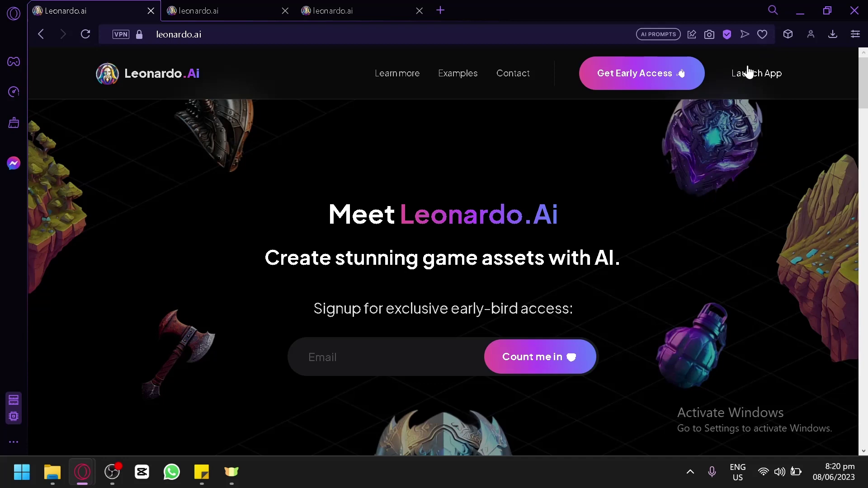
click(319, 1)
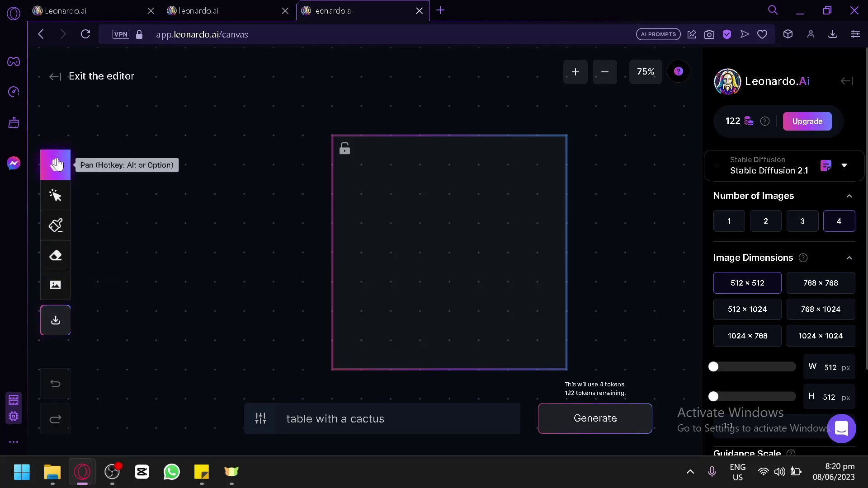
Try the 9:16 aspect ratio for the generation frame, then set it to 16:9
drag(247, 221, 258, 190)
drag(233, 224, 234, 173)
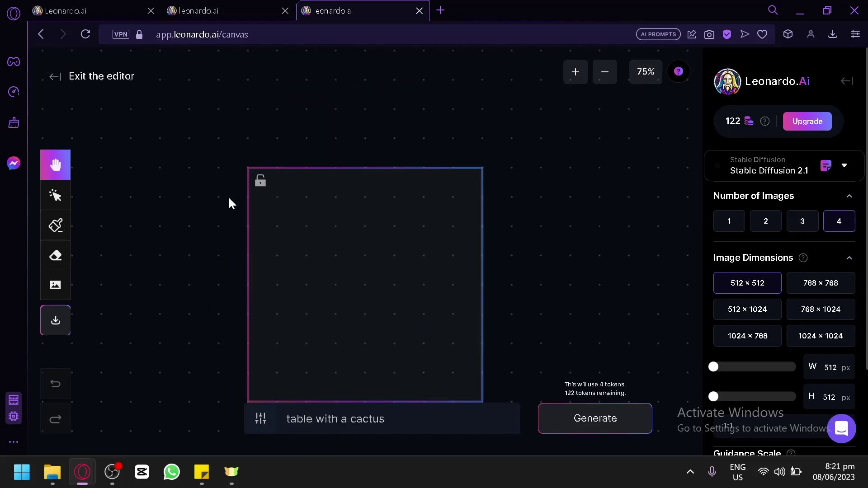
scroll(229, 198, down, 1)
drag(209, 233, 227, 213)
drag(318, 208, 297, 190)
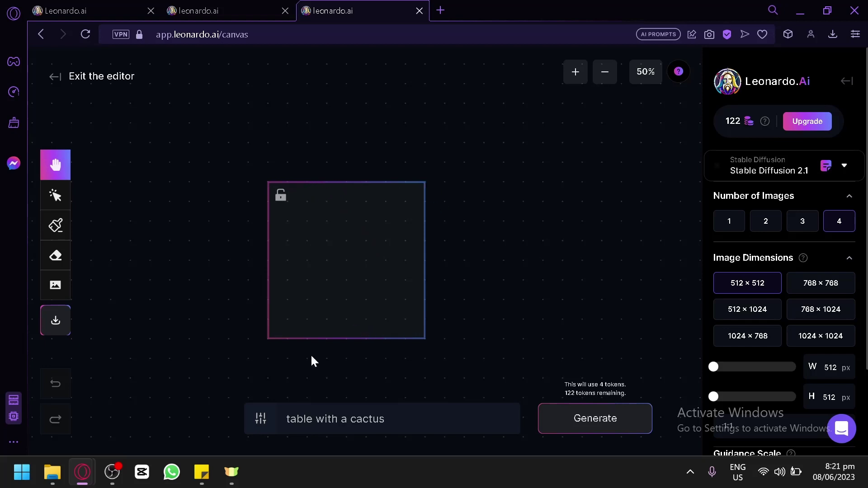
scroll(778, 351, down, 2)
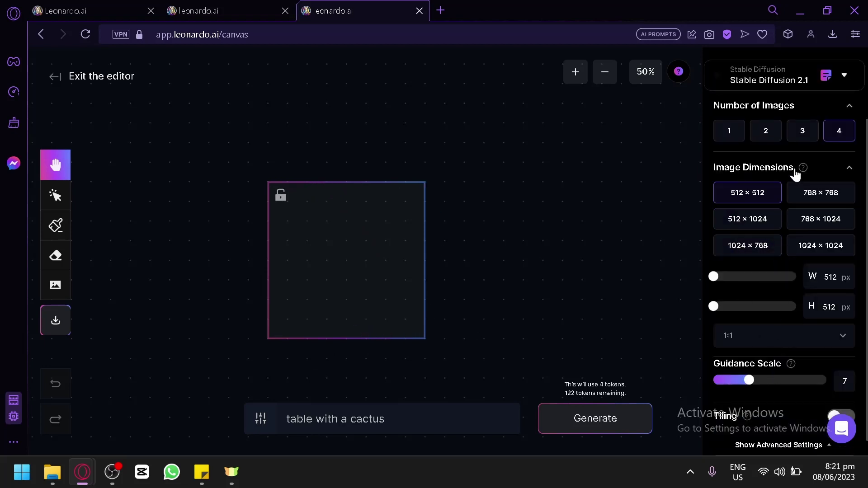
click(795, 335)
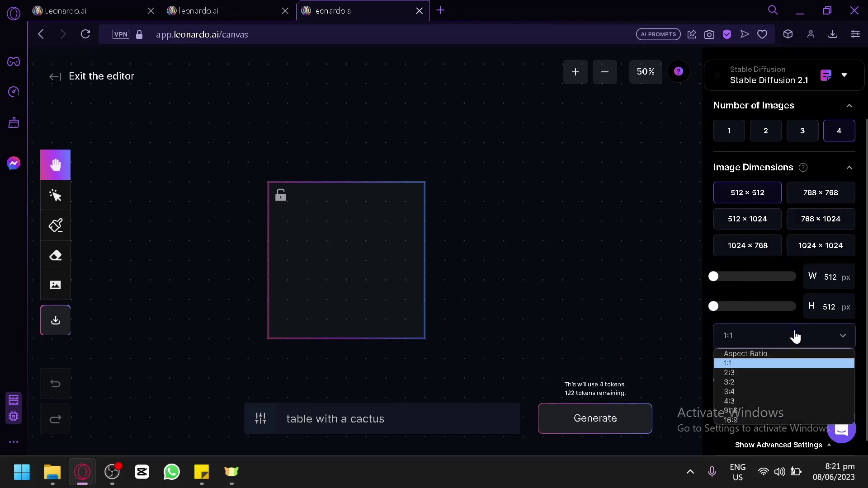
click(744, 411)
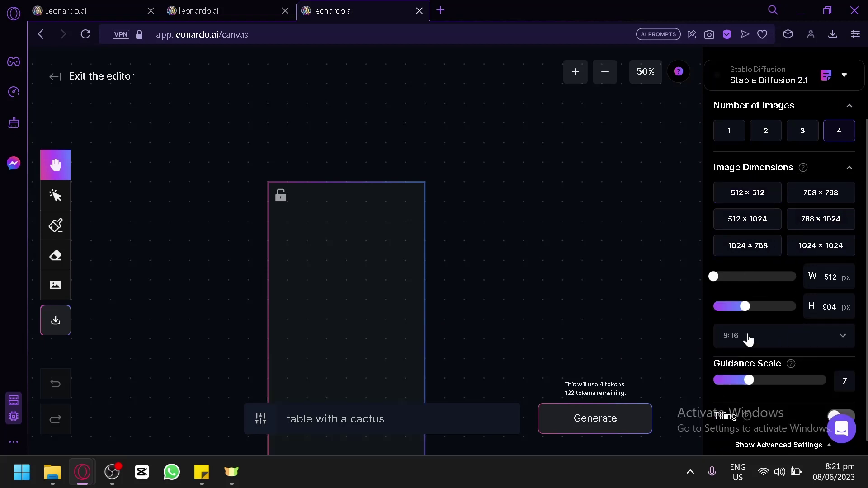
click(749, 340)
click(742, 420)
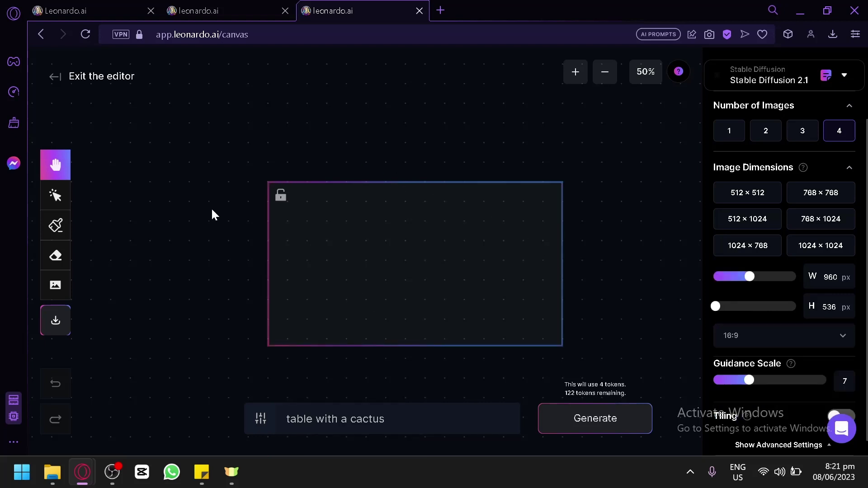
Move the empty generation frame slightly up and to the left on the canvas with the Select tool
click(50, 203)
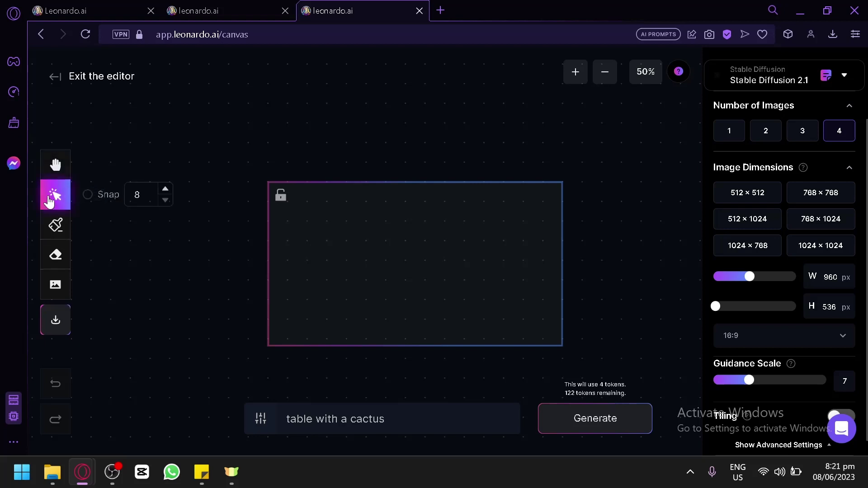
drag(289, 230, 282, 210)
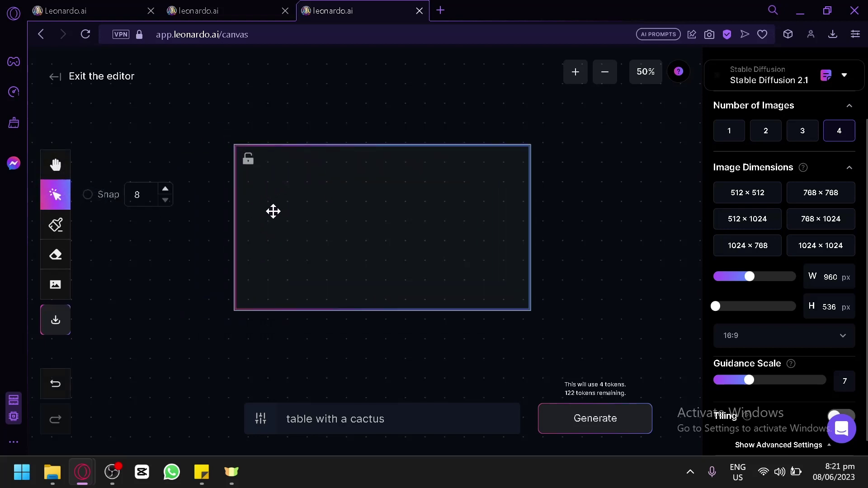
drag(340, 219, 176, 195)
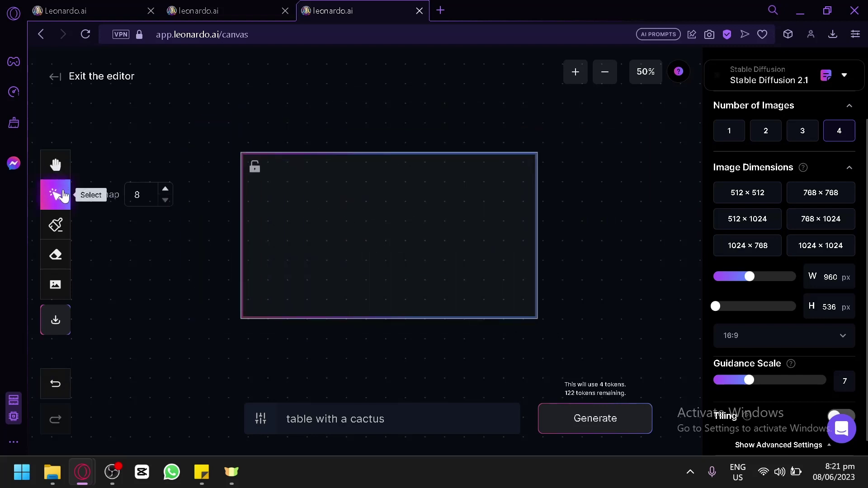
Add the "Vietnamese fisherman with net" image from the Community Feed to the canvas
click(59, 229)
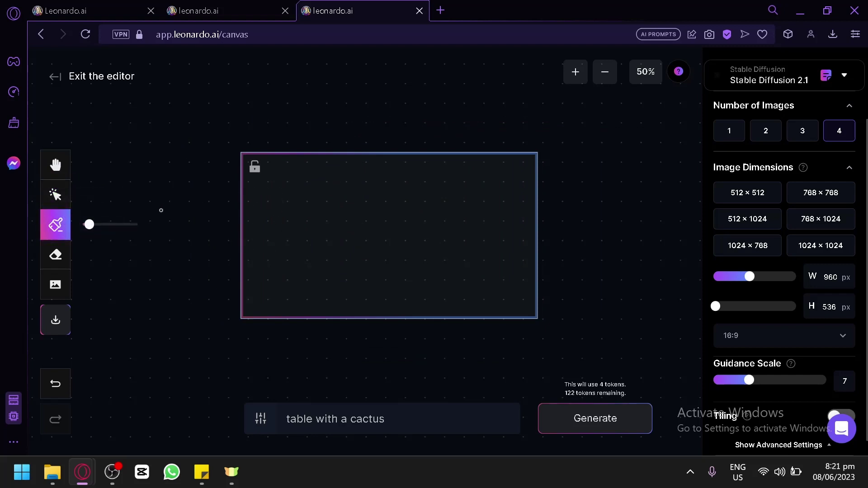
click(55, 259)
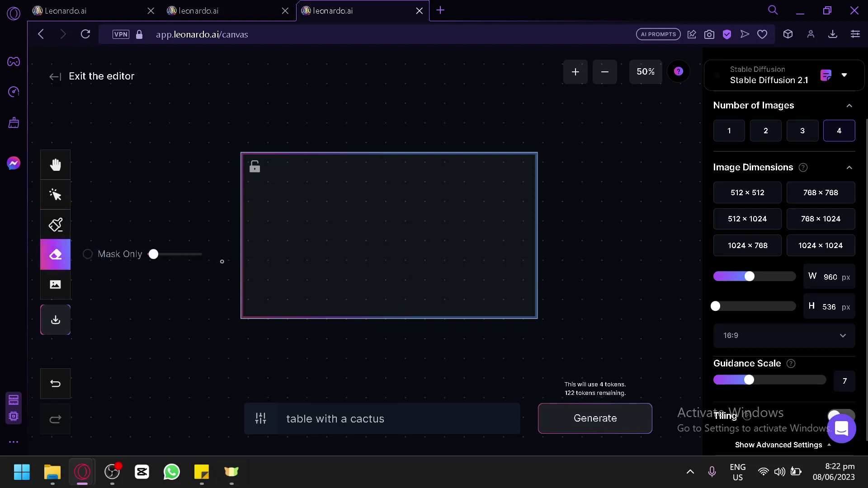
mouse_move(69, 284)
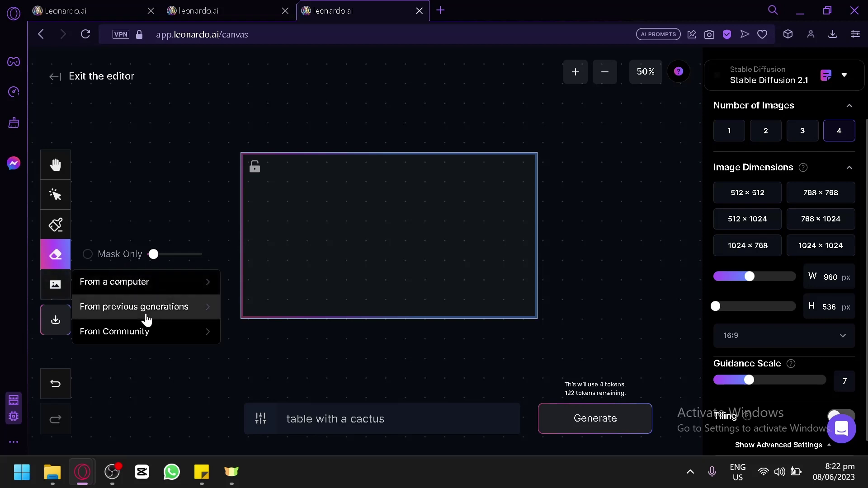
click(179, 330)
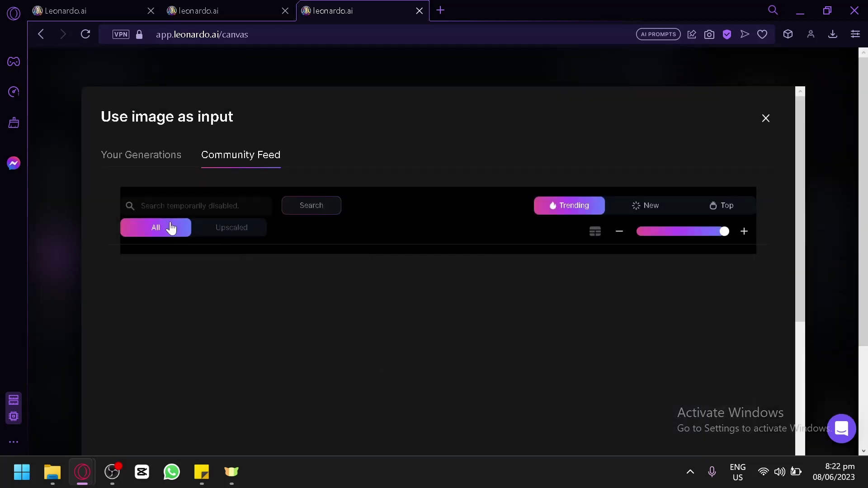
scroll(294, 244, down, 2)
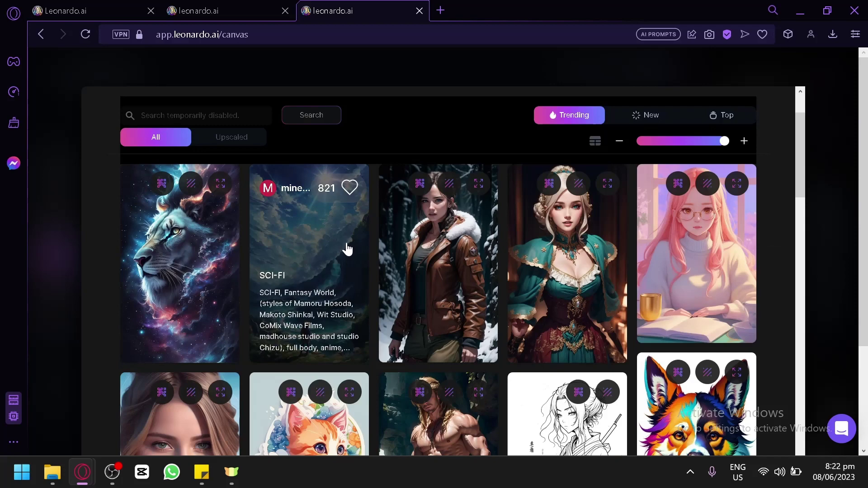
scroll(347, 249, down, 7)
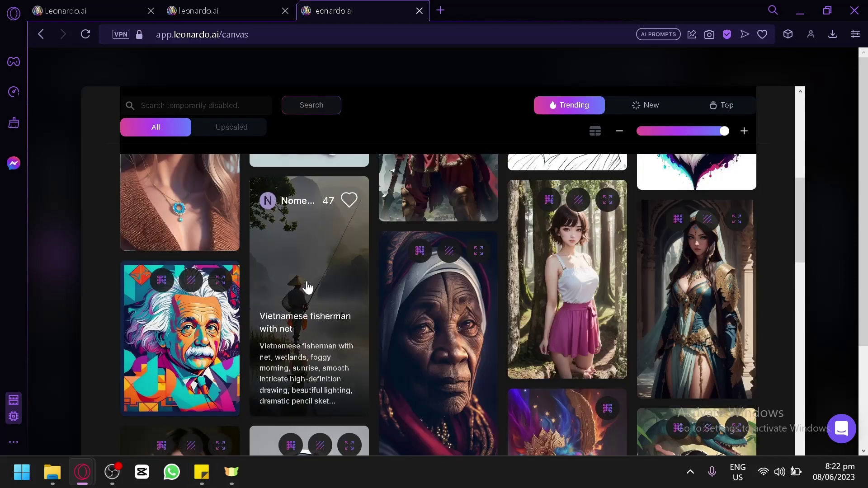
key(Escape)
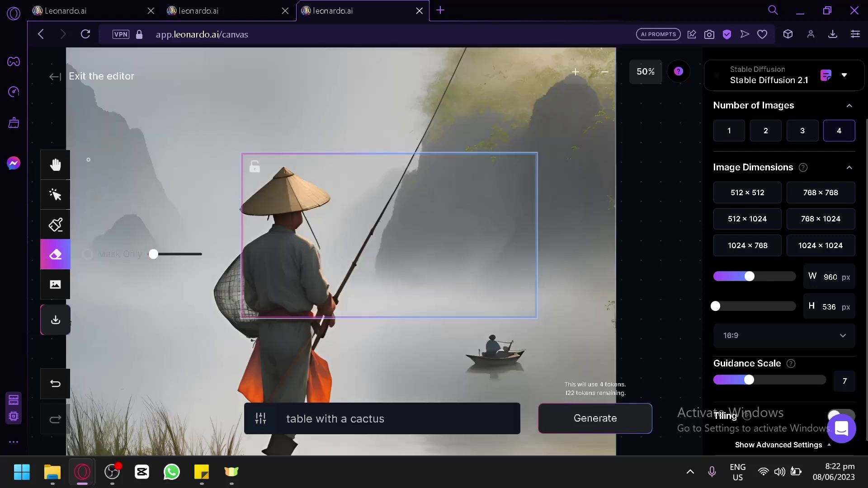
Position the generation frame over the fisherman's hat and upper body
click(55, 164)
drag(137, 212, 207, 178)
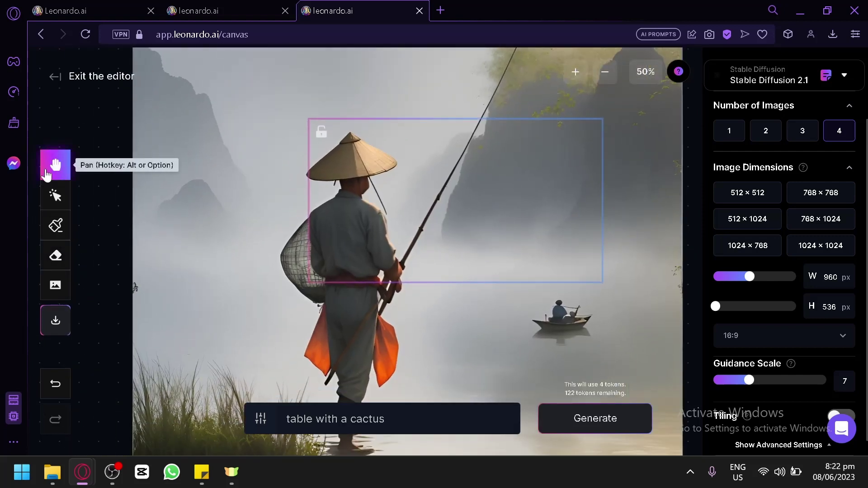
scroll(178, 149, down, 3)
scroll(217, 205, down, 5)
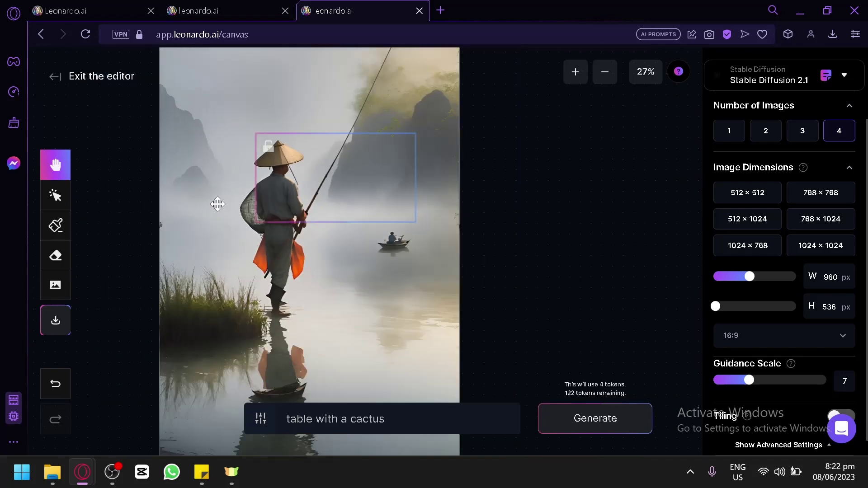
scroll(223, 258, down, 1)
scroll(217, 272, up, 3)
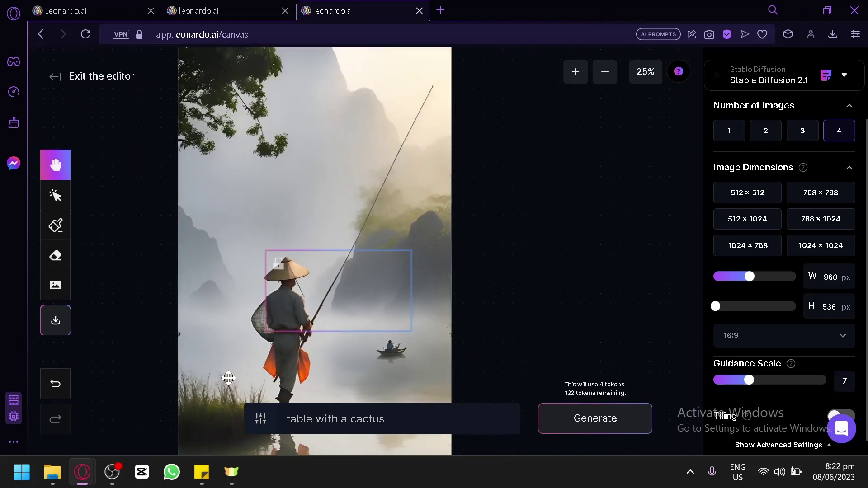
scroll(193, 285, down, 2)
scroll(226, 212, down, 2)
scroll(228, 291, up, 1)
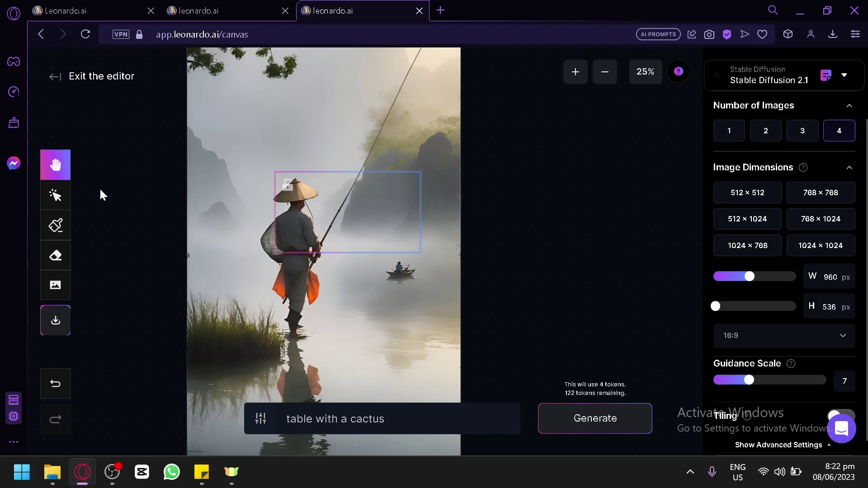
click(58, 198)
drag(314, 199, 288, 201)
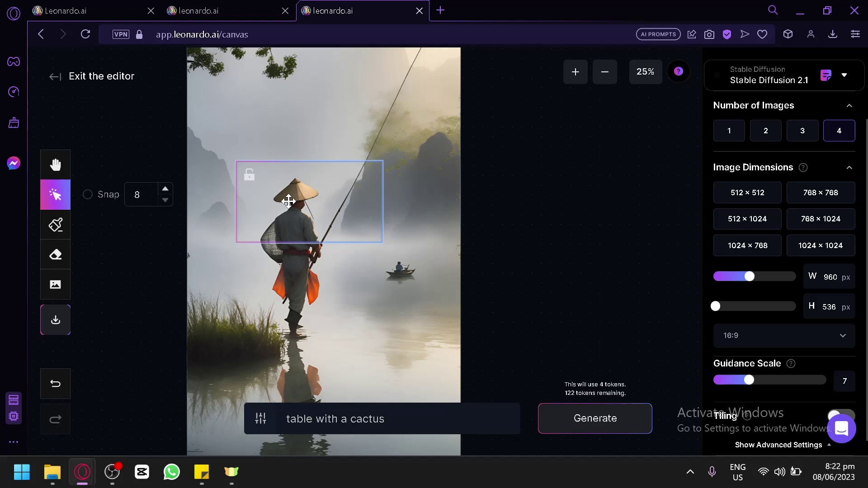
Enlarge the mask brush to nearly its maximum size and paint a mask over the small boat on the water
click(61, 227)
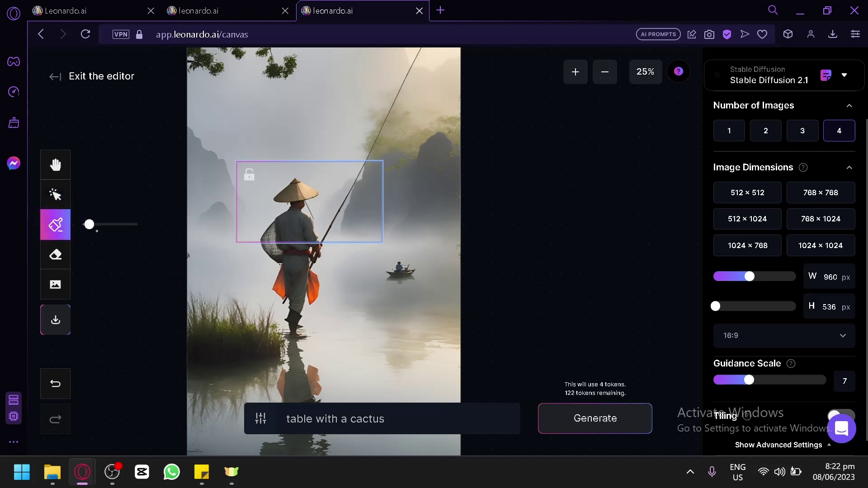
mouse_move(89, 226)
mouse_down()
mouse_move(138, 224)
mouse_move(81, 225)
mouse_move(115, 230)
mouse_up()
click(134, 225)
drag(399, 265, 384, 265)
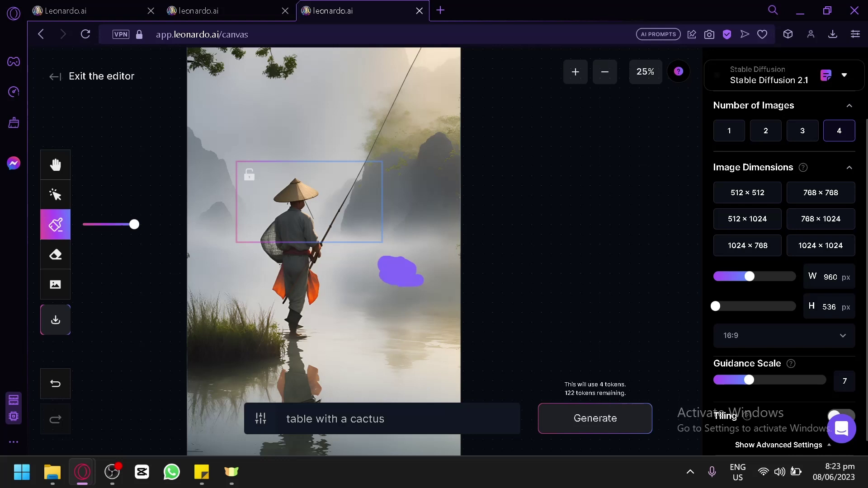
Replace the prompt with "fog" and generate the image variations
drag(385, 420, 282, 419)
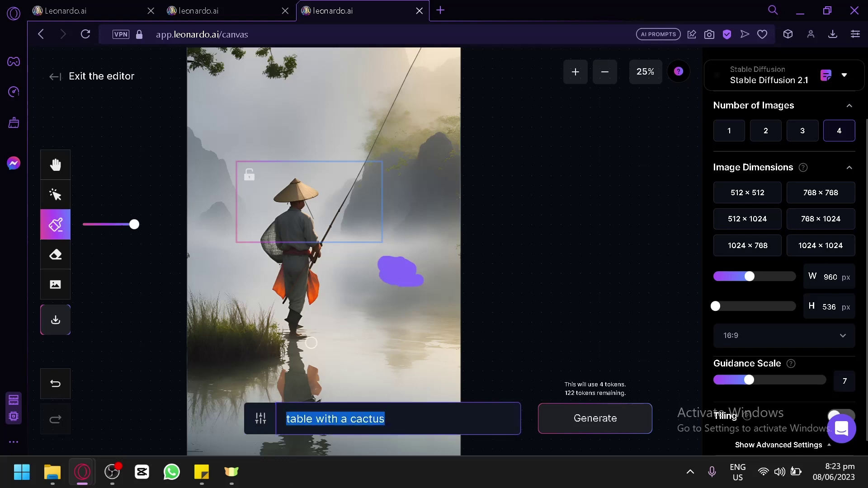
text(fog)
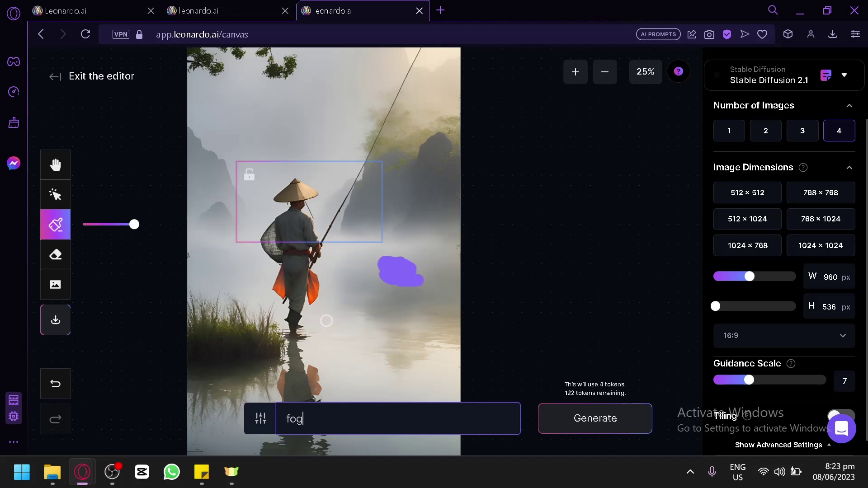
click(586, 421)
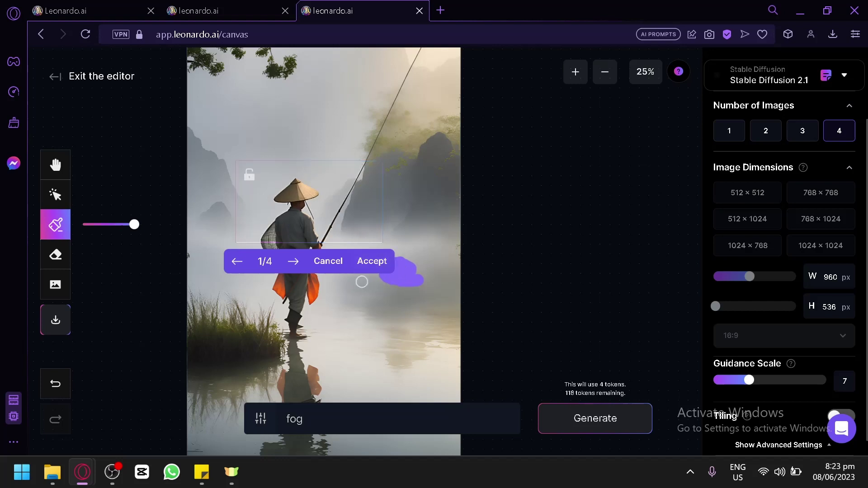
Move the generation frame over the masked boat and regenerate the area with the "fog" prompt
key(v)
drag(309, 203, 399, 267)
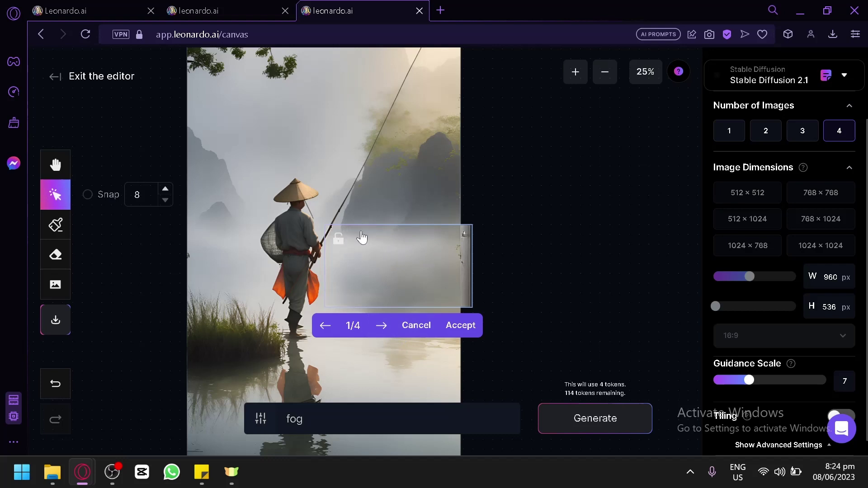
drag(370, 270, 368, 269)
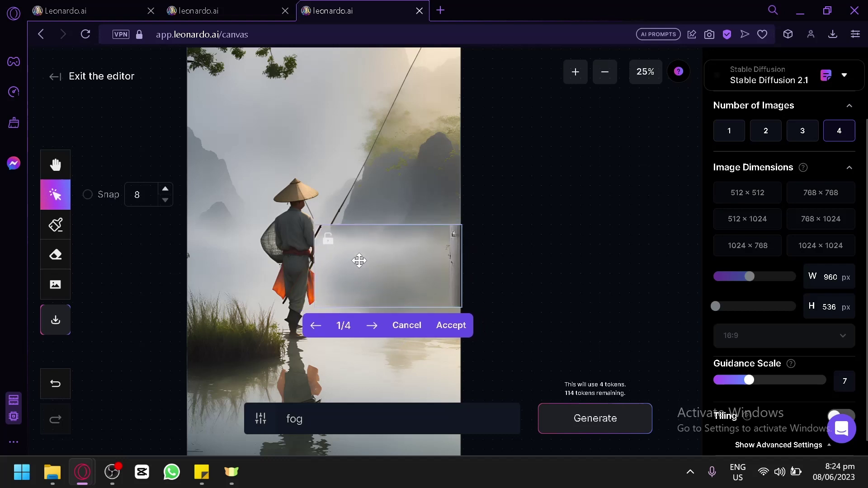
key(ctrl+z)
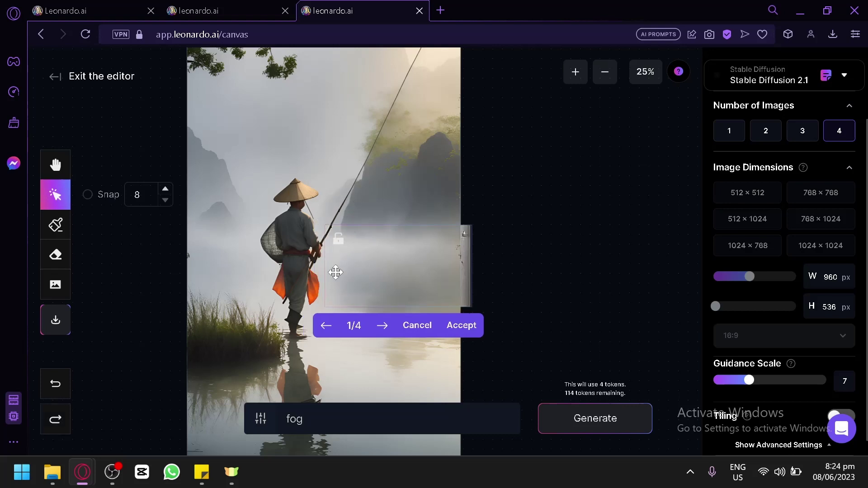
Browse the generated fog variations and accept the third one
click(384, 326)
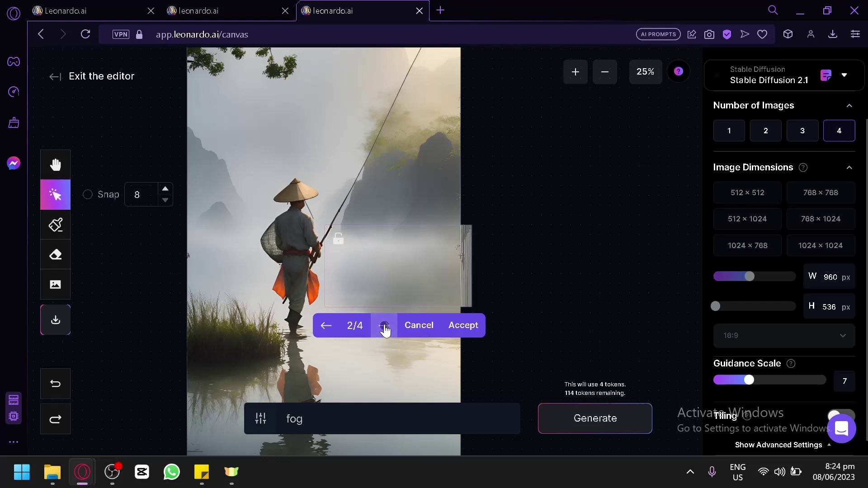
click(383, 326)
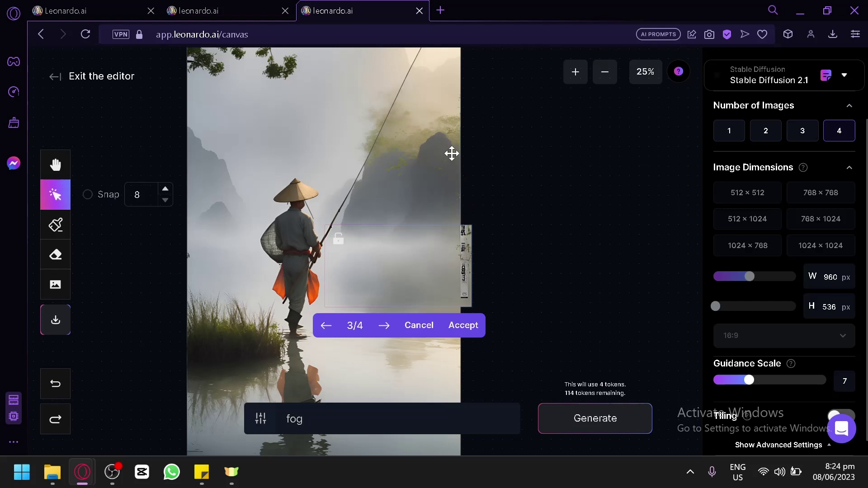
click(468, 326)
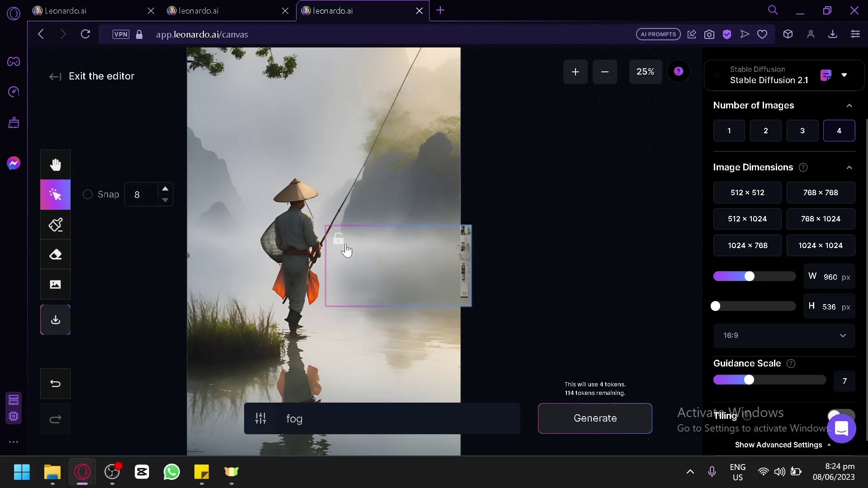
click(364, 361)
click(510, 355)
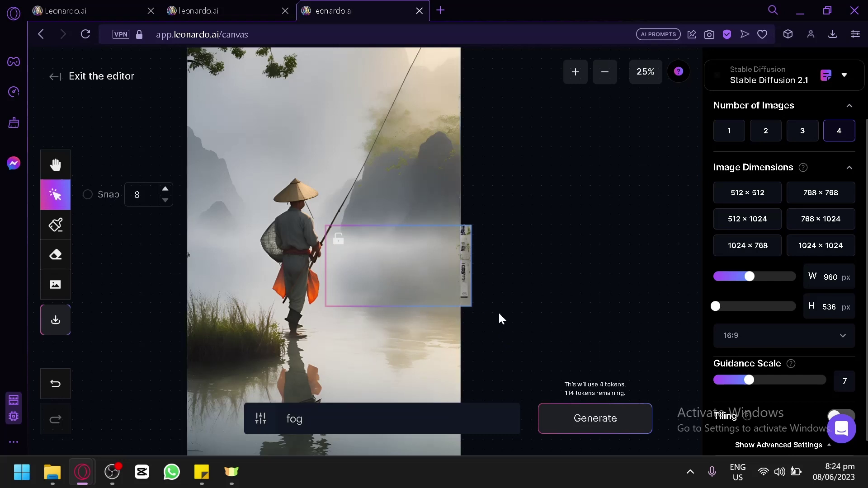
Place the generation frame around the fisherman's hat and set it to a 1:1 ratio at 512 × 512
drag(425, 277, 319, 167)
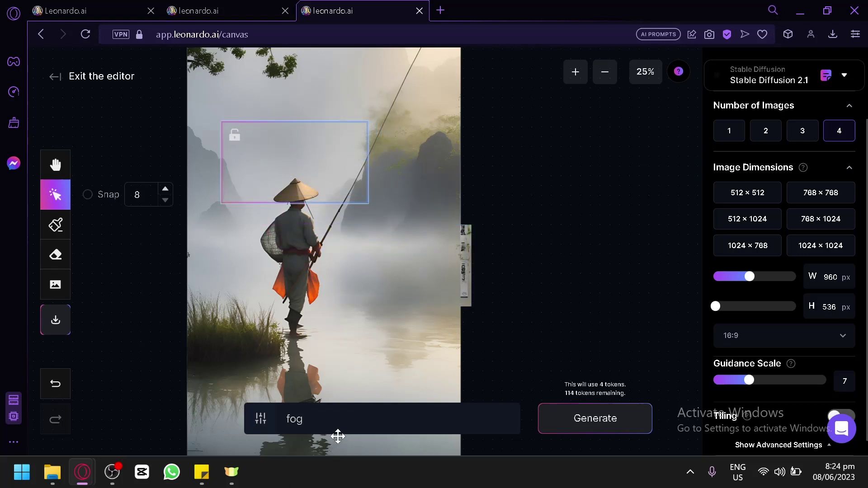
drag(338, 433, 278, 402)
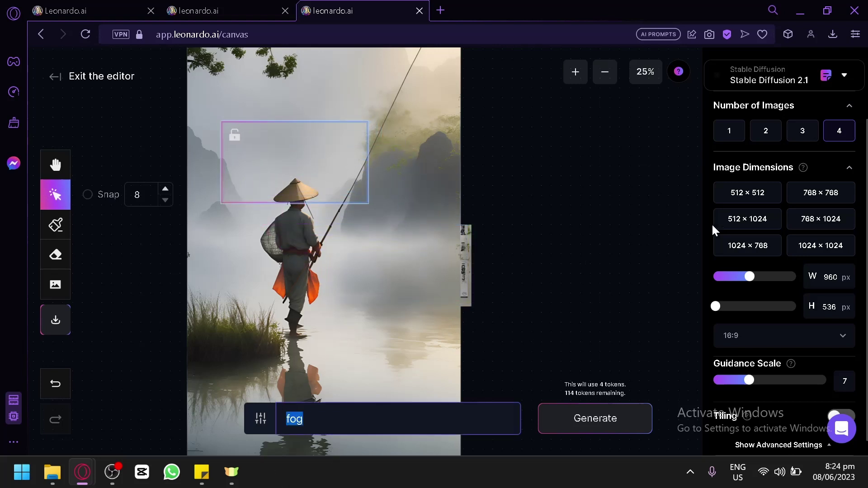
click(738, 335)
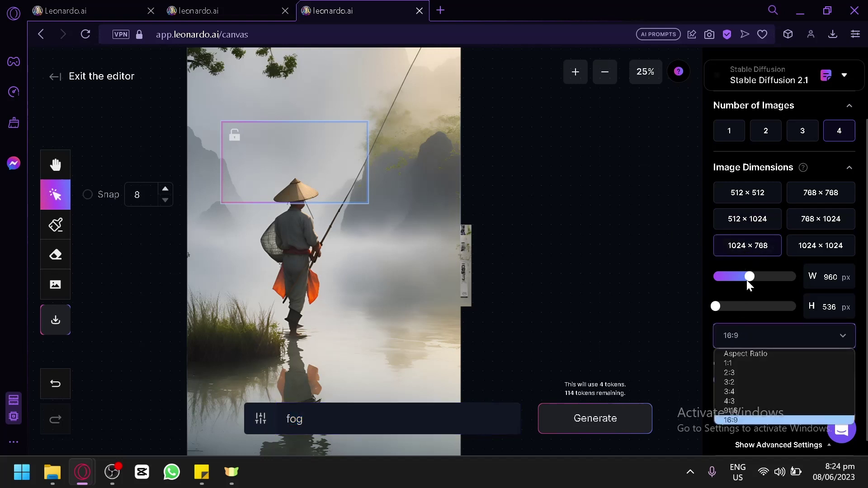
click(731, 363)
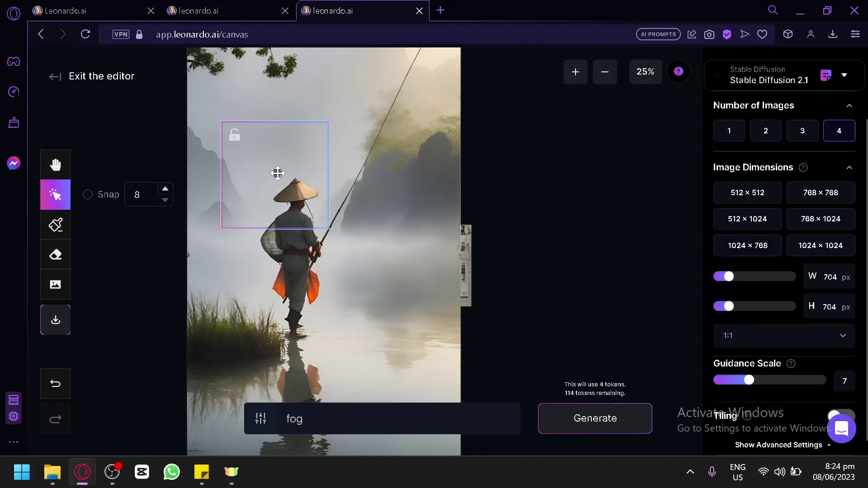
drag(277, 172, 316, 161)
click(737, 191)
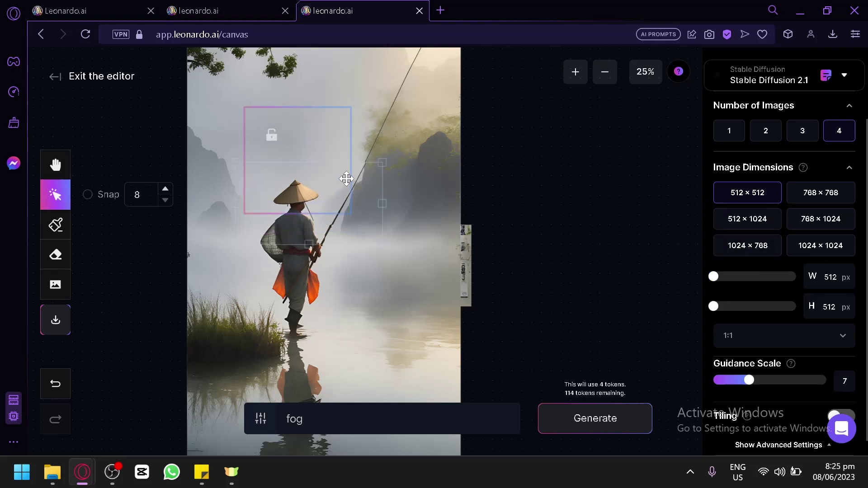
drag(347, 179, 343, 178)
key(ctrl+z)
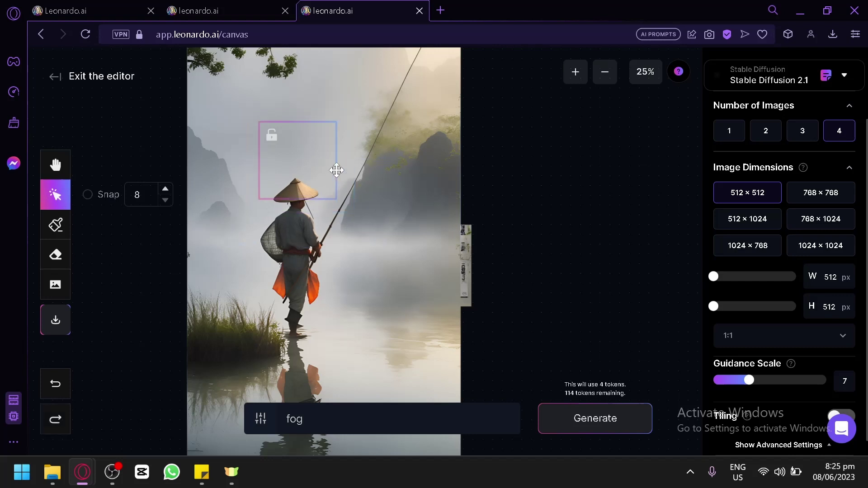
drag(325, 155, 327, 156)
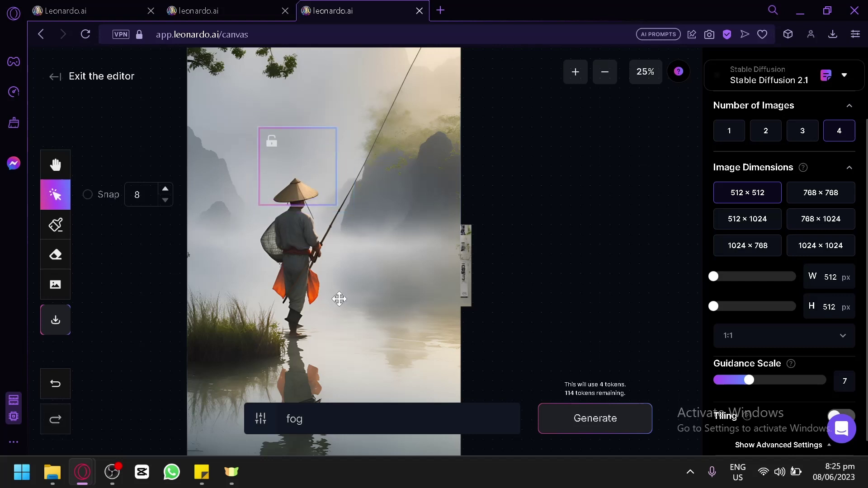
Replace the prompt with "motorcycle helmet" and generate the image variations
double_click(346, 416)
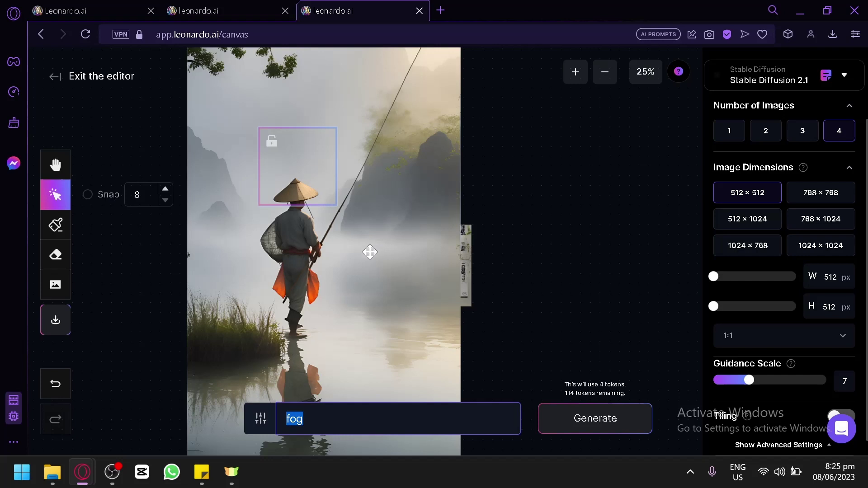
text(motorcycle helmet)
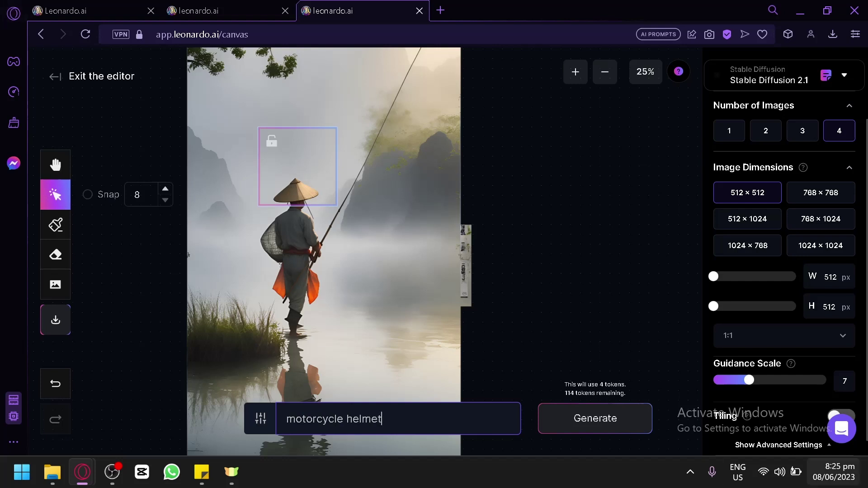
click(612, 433)
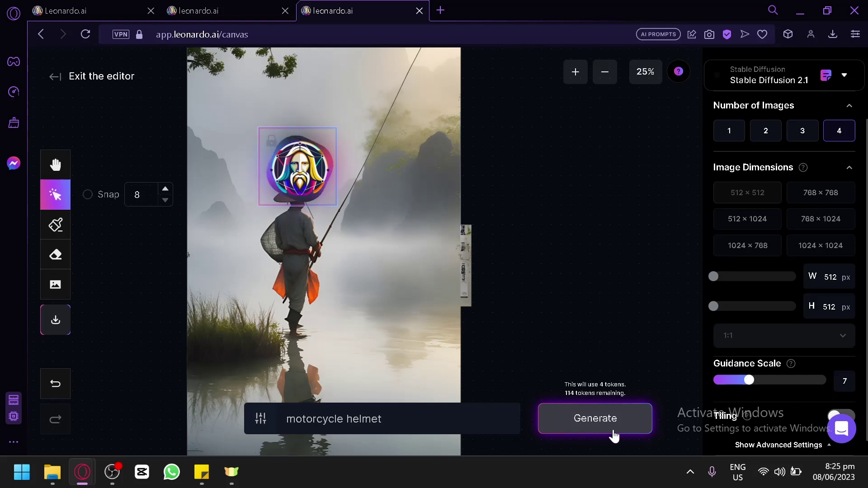
click(821, 87)
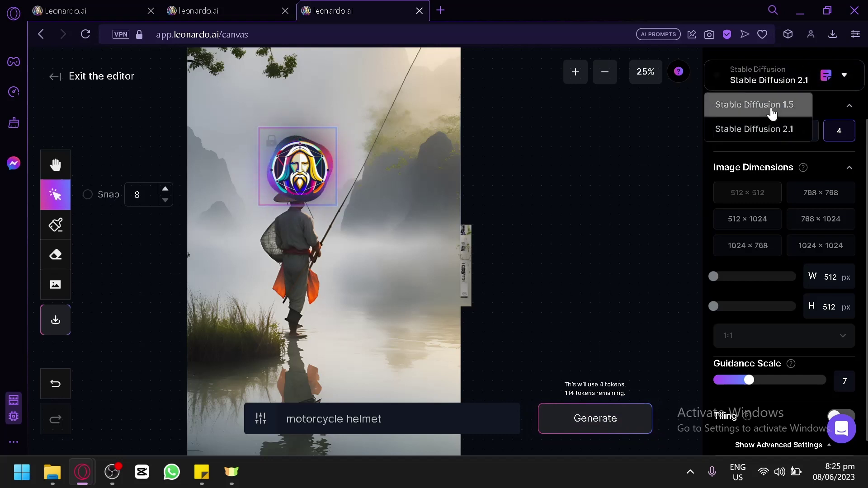
click(839, 94)
scroll(839, 118, up, 2)
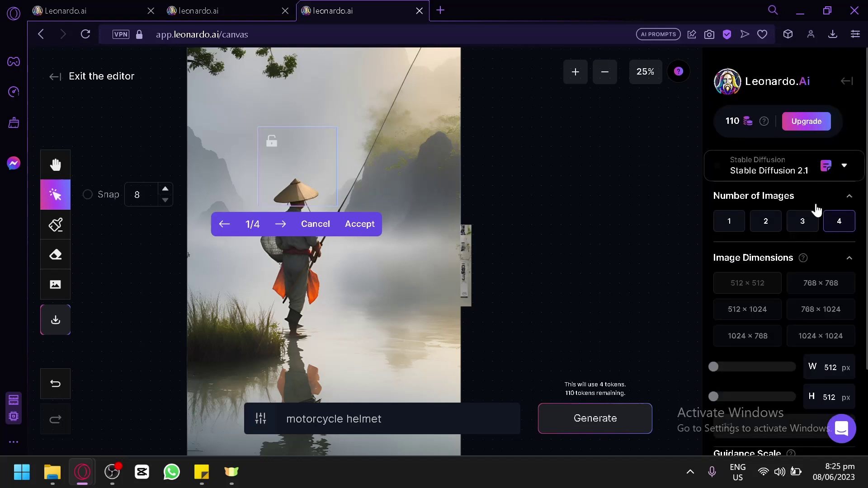
scroll(817, 207, down, 2)
Discard the unmasked variations and paint a mask over the fisherman's straw hat
key(d)
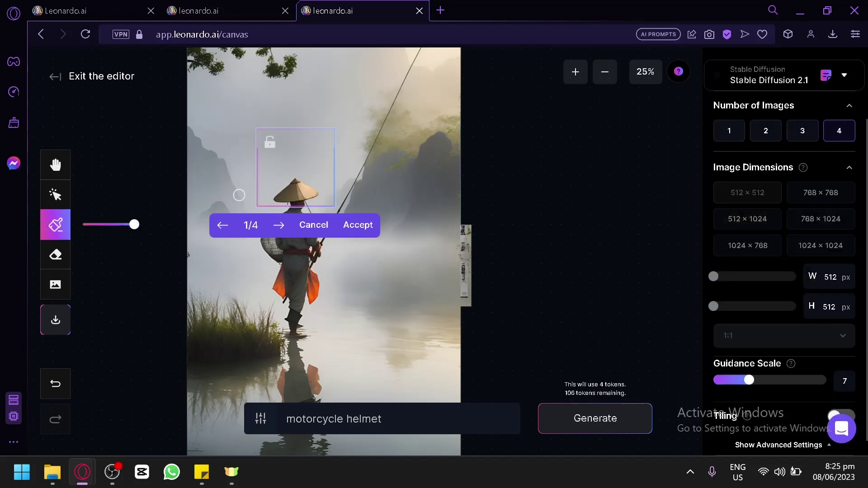
click(313, 225)
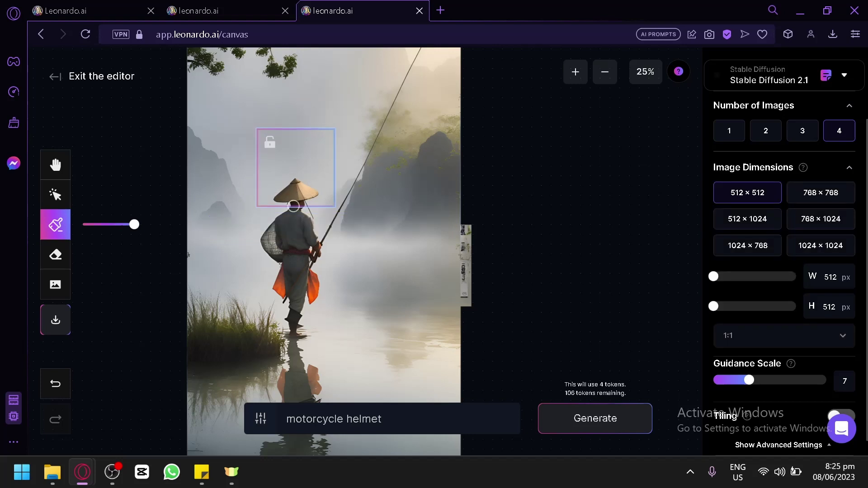
drag(273, 199, 289, 197)
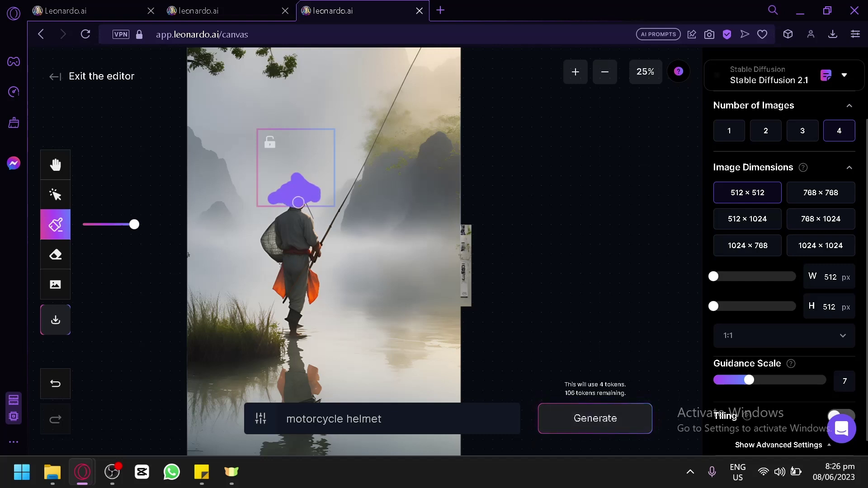
Generate "motorcycle helmet" variations for the masked hat and cycle through all four of them
click(593, 418)
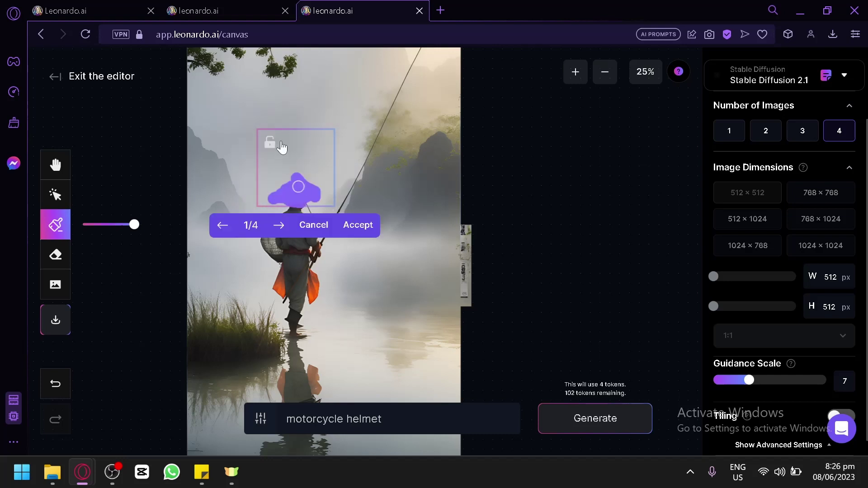
click(279, 225)
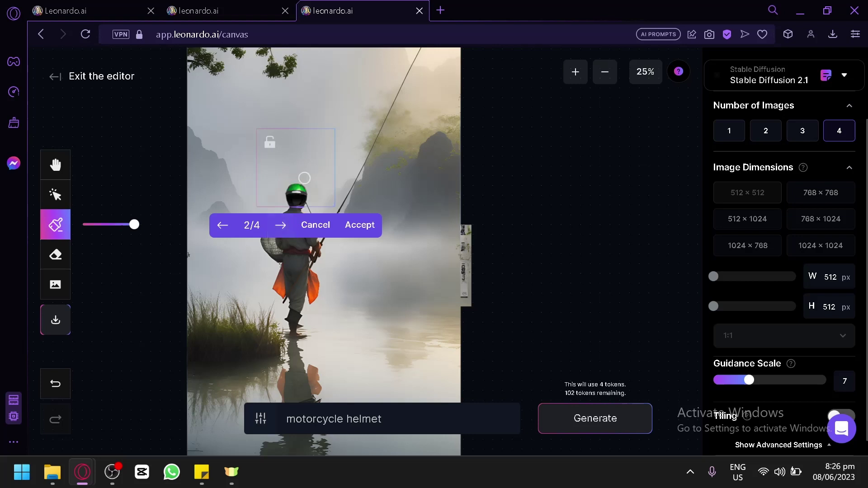
click(282, 226)
click(281, 227)
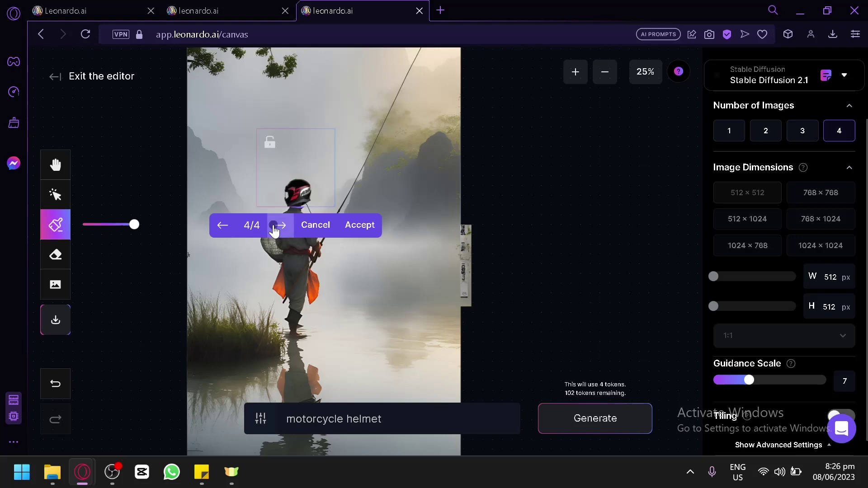
click(274, 229)
click(275, 228)
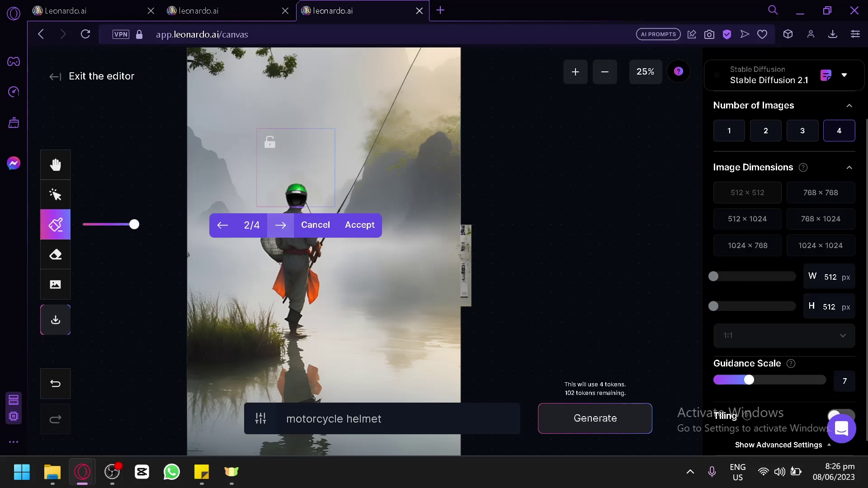
click(281, 226)
click(281, 226)
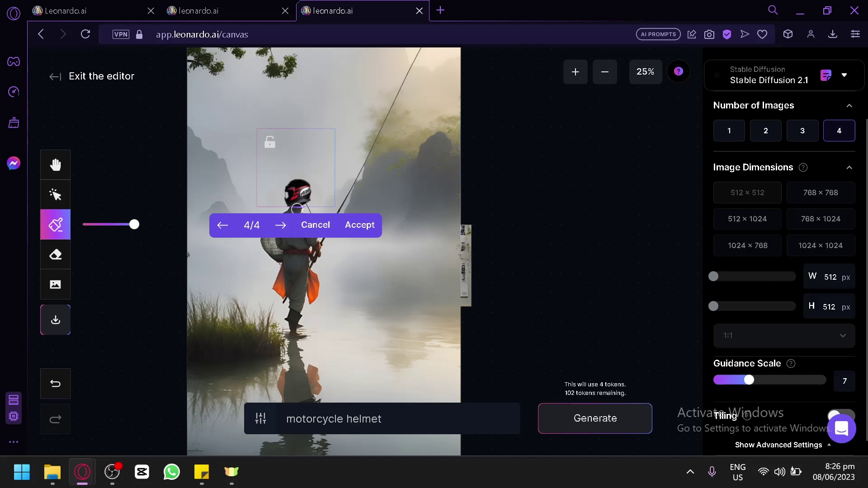
Discard the helmet variations and undo the mask painted over the hat
click(302, 234)
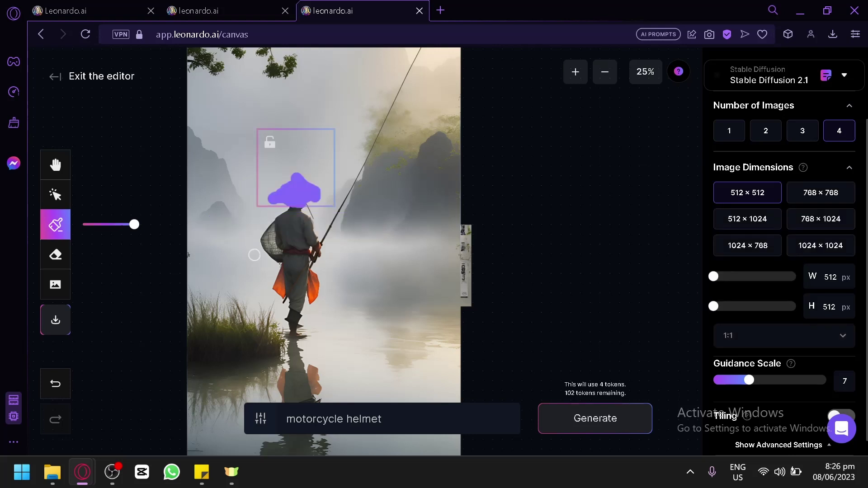
click(55, 383)
click(57, 380)
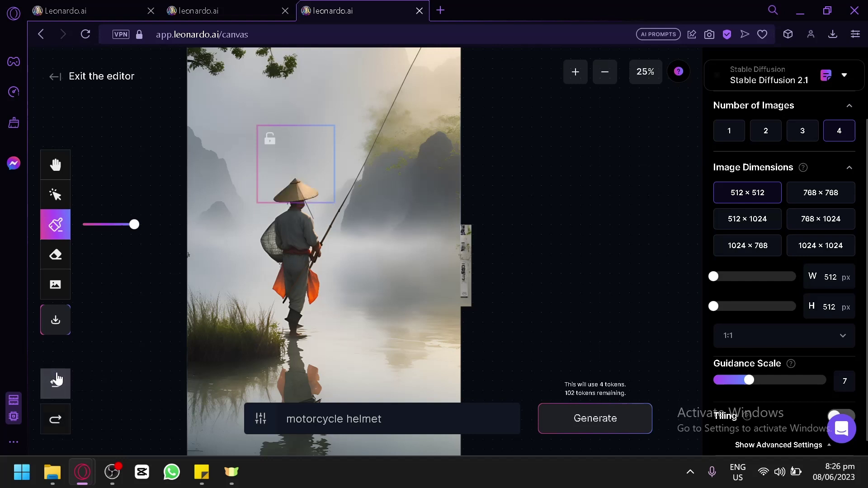
Nudge the leftover generated strip sticking out past the image's right edge slightly outward
click(56, 195)
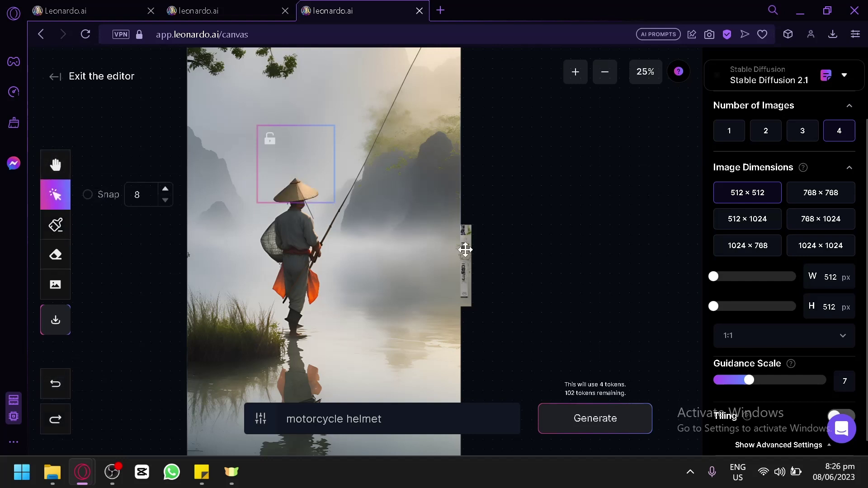
drag(466, 250, 469, 251)
click(538, 283)
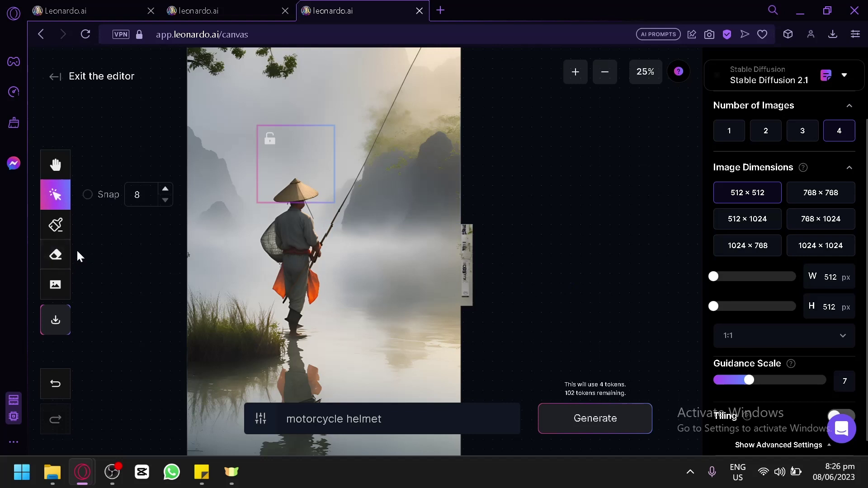
Erase the leftover strip and the upper part of the image's right edge with the Eraser
click(59, 254)
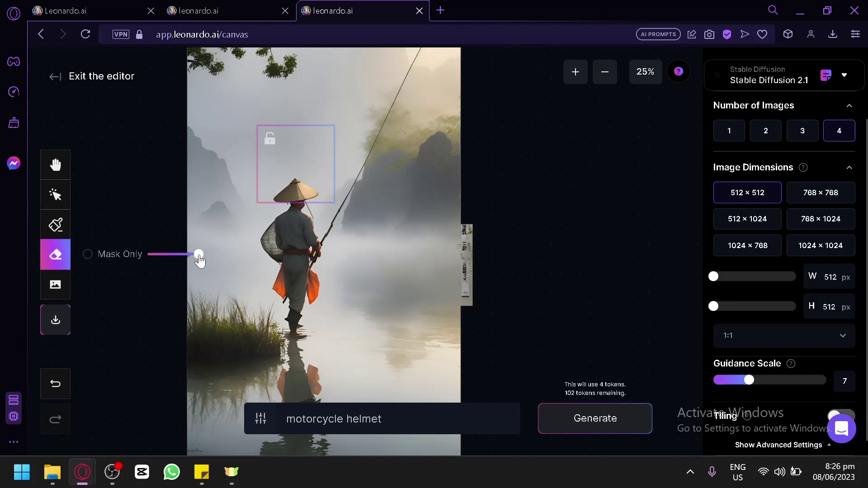
scroll(494, 140, right, 3)
scroll(448, 122, left, 2)
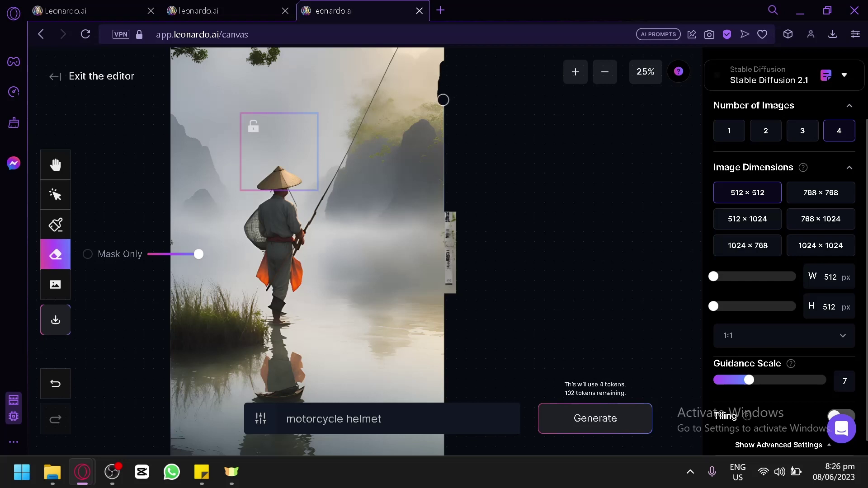
mouse_move(444, 100)
mouse_down()
mouse_move(451, 170)
mouse_move(444, 211)
mouse_move(441, 160)
mouse_up()
mouse_move(454, 216)
mouse_down()
mouse_move(440, 255)
mouse_move(440, 238)
mouse_move(456, 287)
mouse_move(466, 287)
mouse_up()
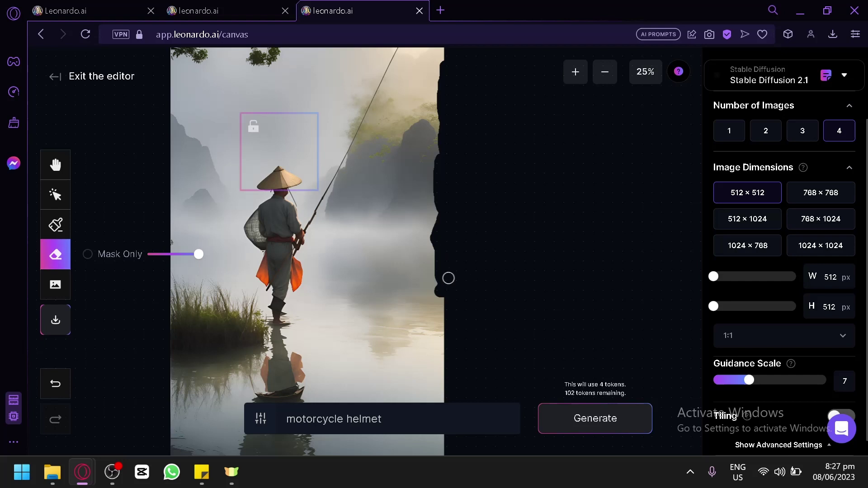
Set the generation frame to a 9:16 ratio at 768 × 1360 px and place it over the erased right edge
click(56, 194)
drag(272, 158, 420, 255)
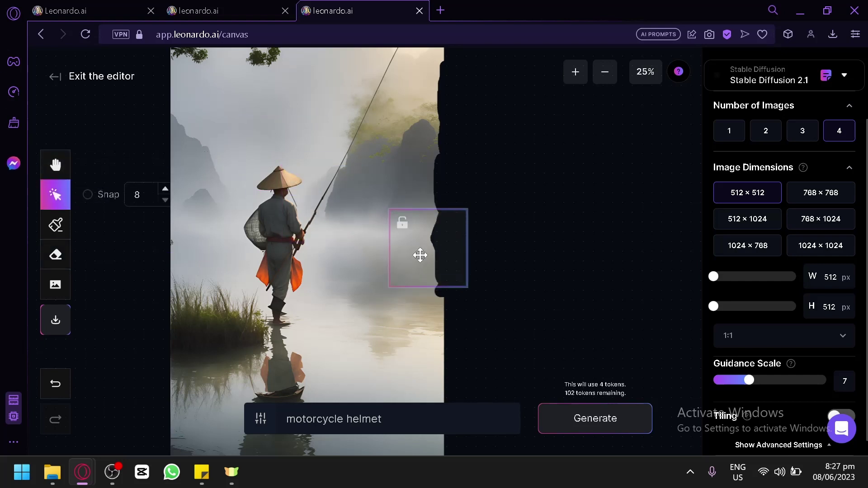
click(822, 246)
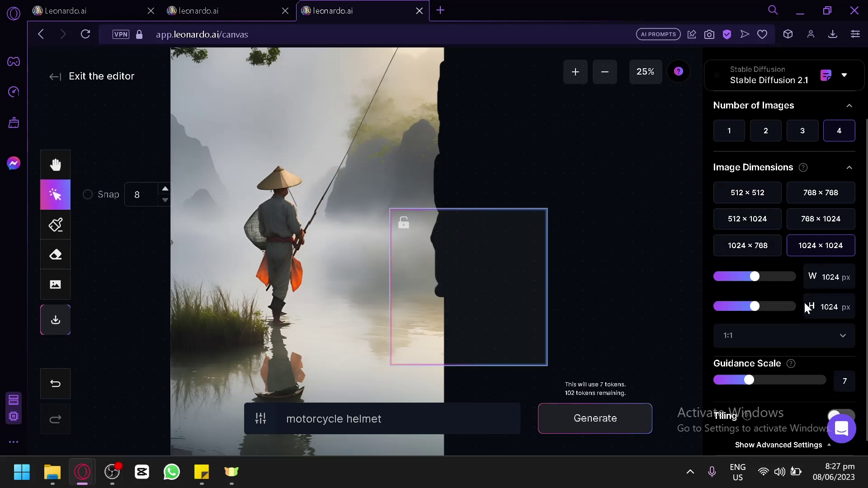
click(771, 342)
click(750, 412)
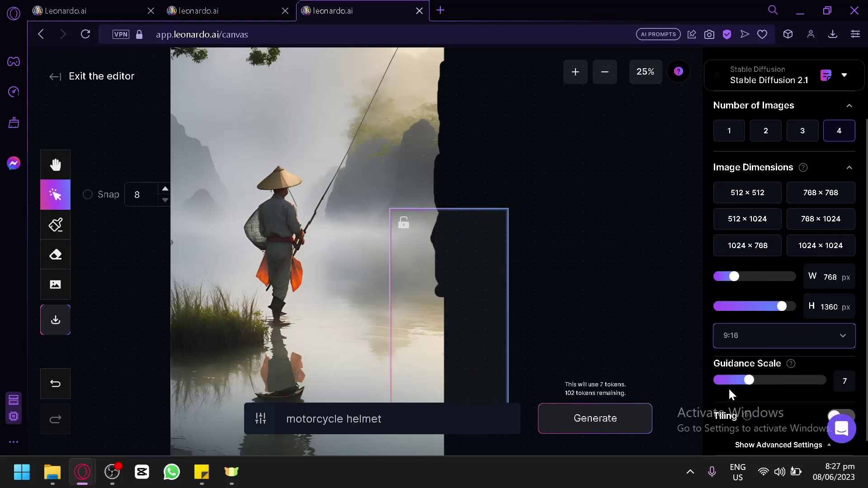
drag(484, 303, 509, 196)
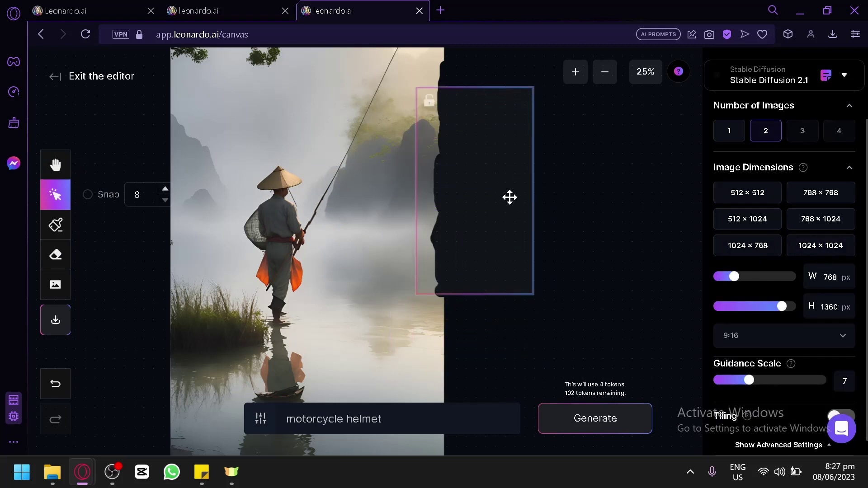
click(835, 246)
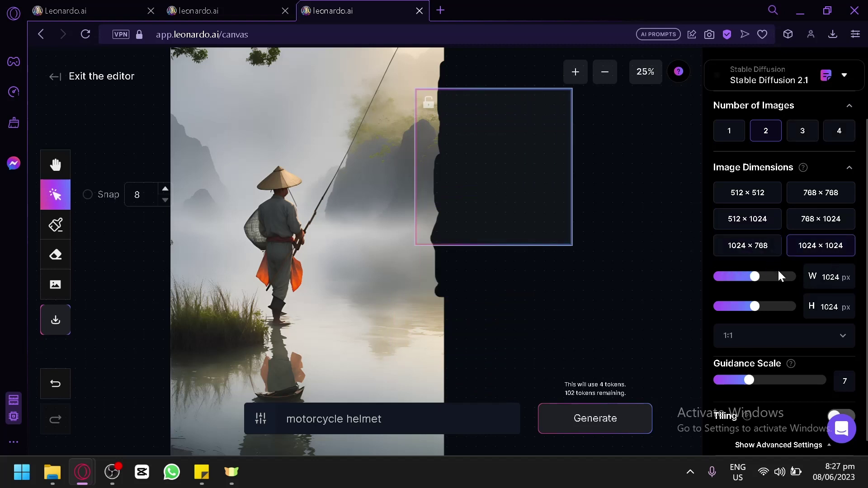
click(782, 340)
click(739, 409)
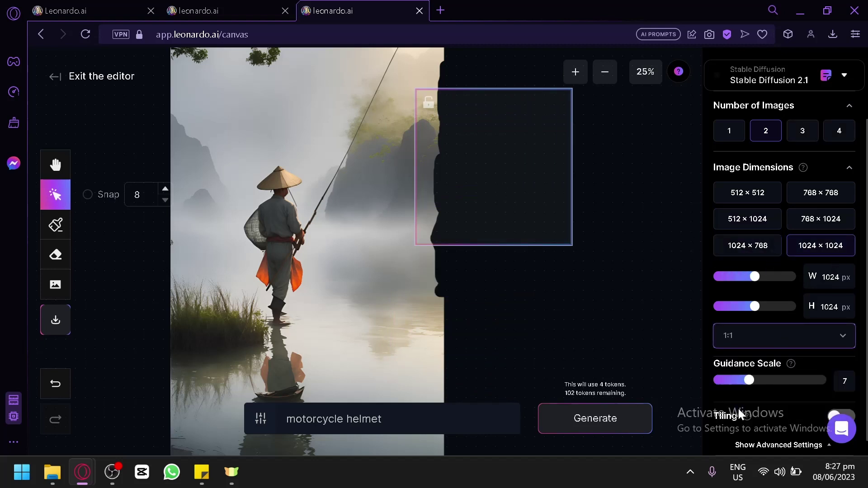
Move the generation frame further onto the image beside the erased right edge and replace the prompt with "mountains and fog"
drag(493, 210, 457, 220)
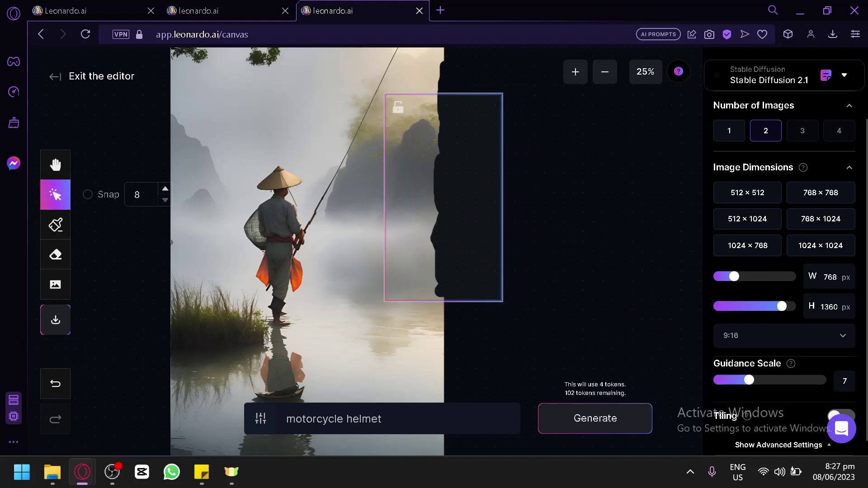
drag(389, 419, 344, 419)
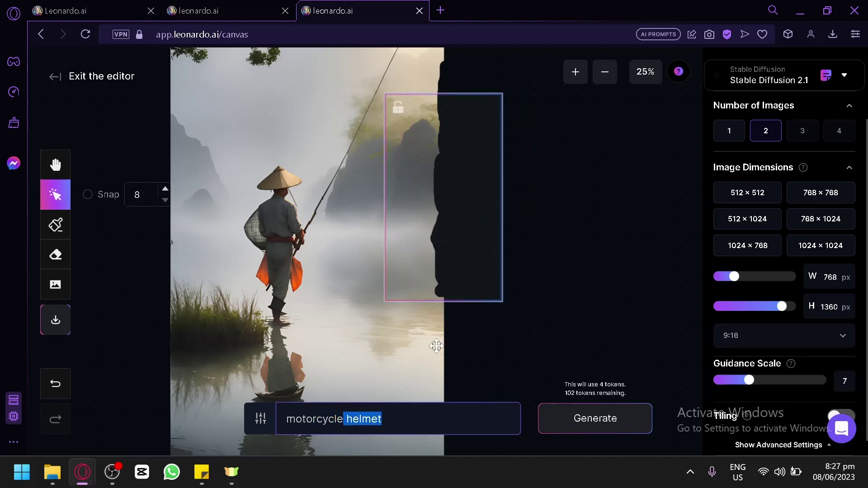
key(ctrl+a)
key(BackSpace)
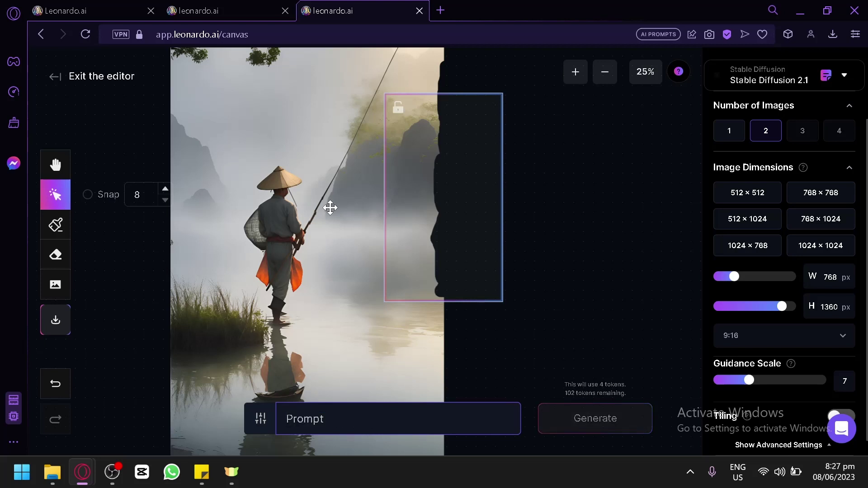
text(mountains and fog)
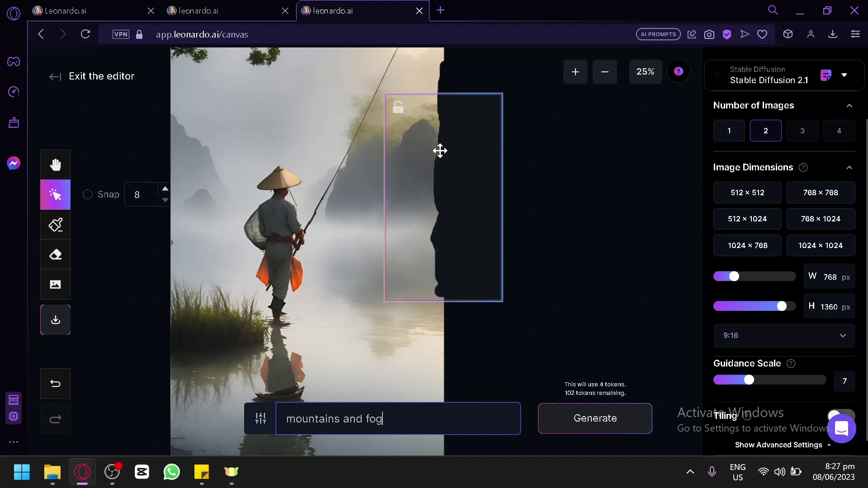
Generate the fill for the erased right edge and accept the second variation
click(583, 423)
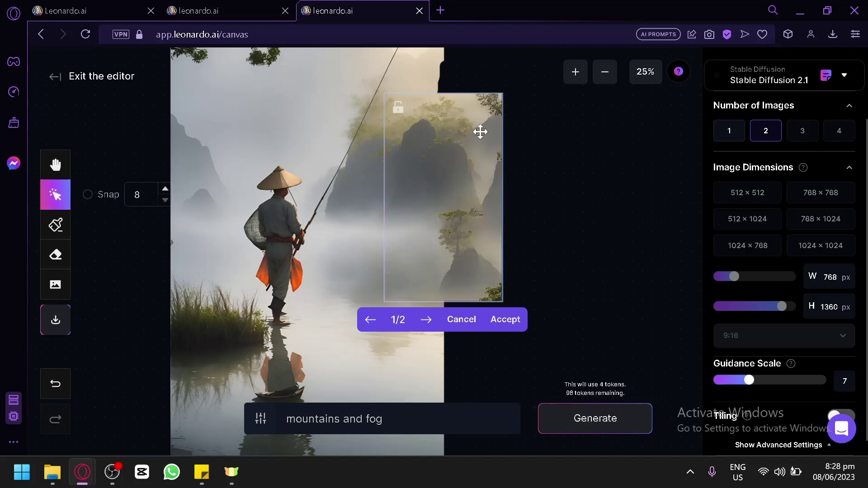
click(428, 321)
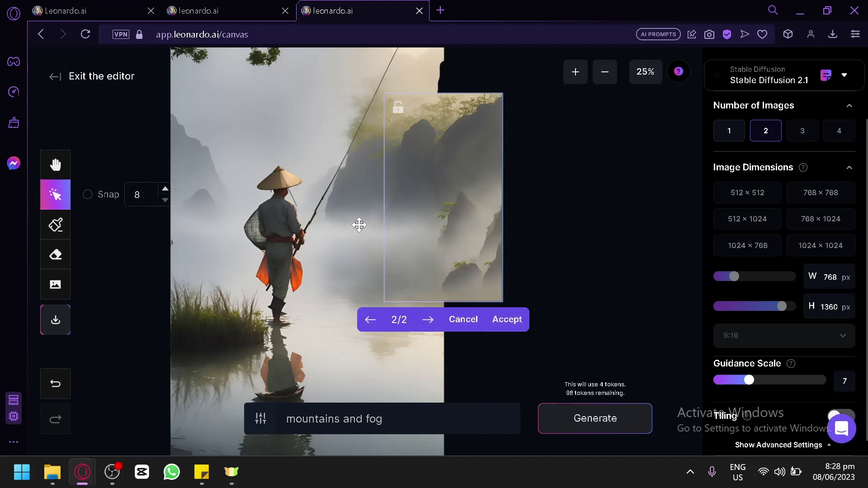
click(503, 326)
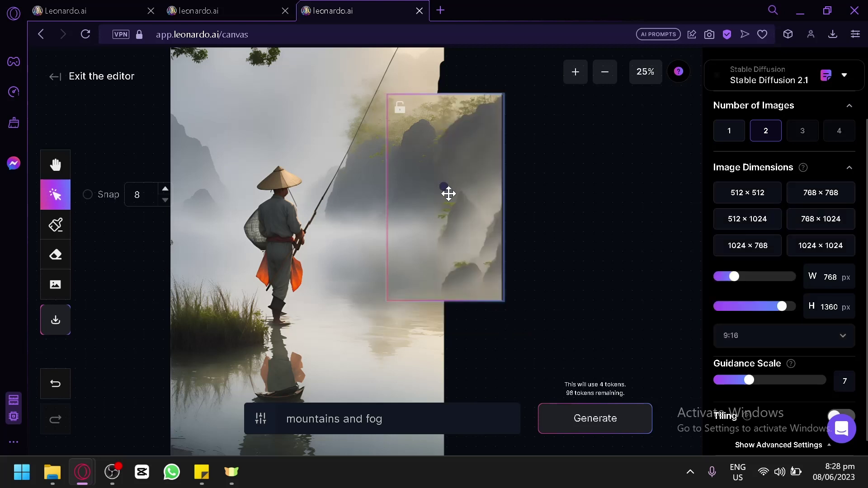
Move the generation frame down over the empty area below the accepted strip and generate a fill with the same prompt
drag(449, 193, 445, 334)
click(610, 420)
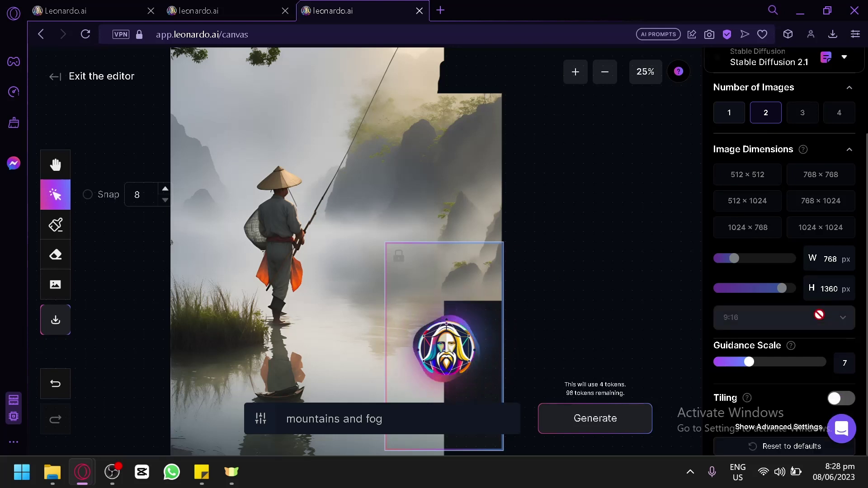
scroll(778, 308, up, 2)
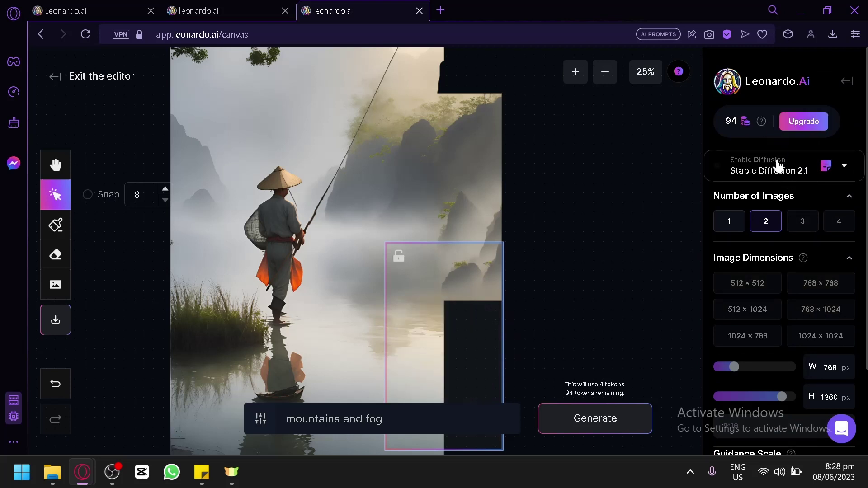
scroll(787, 181, down, 2)
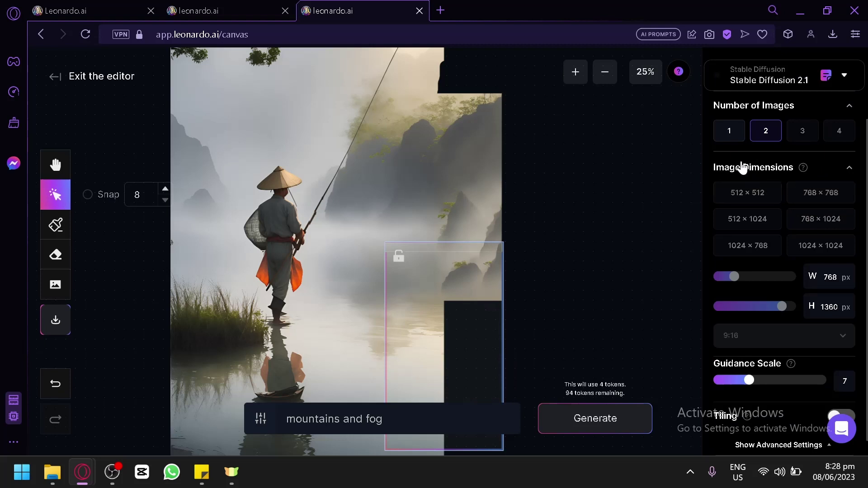
scroll(820, 300, down, 1)
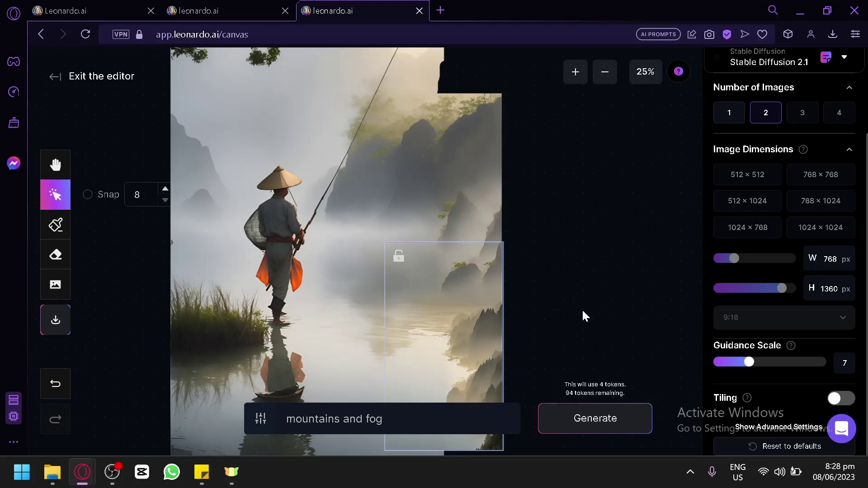
Switch to the second variation of the lower right fill and accept it
click(56, 165)
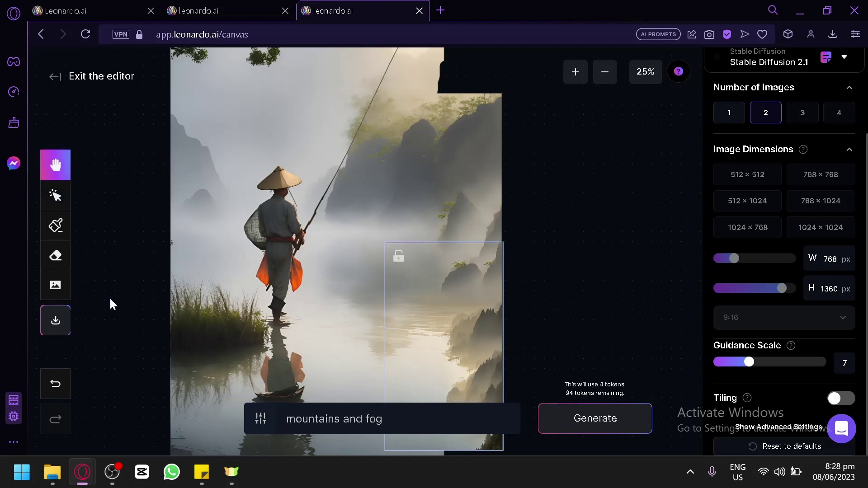
drag(110, 304, 104, 140)
click(411, 310)
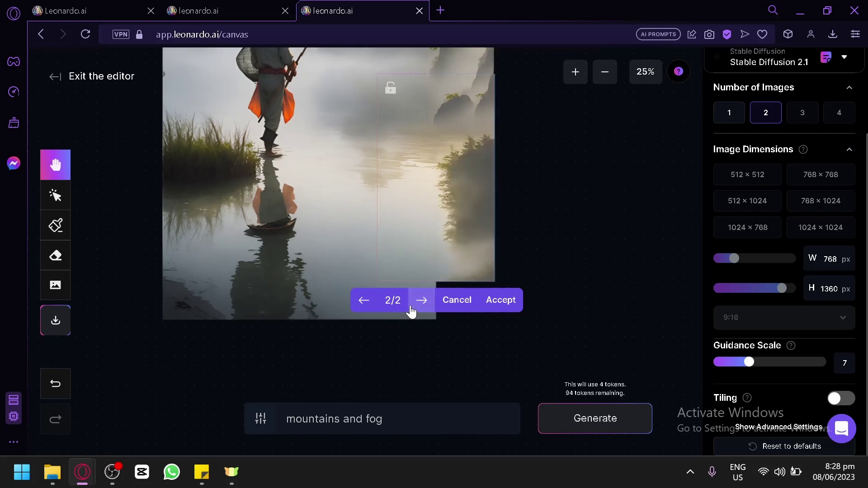
click(501, 302)
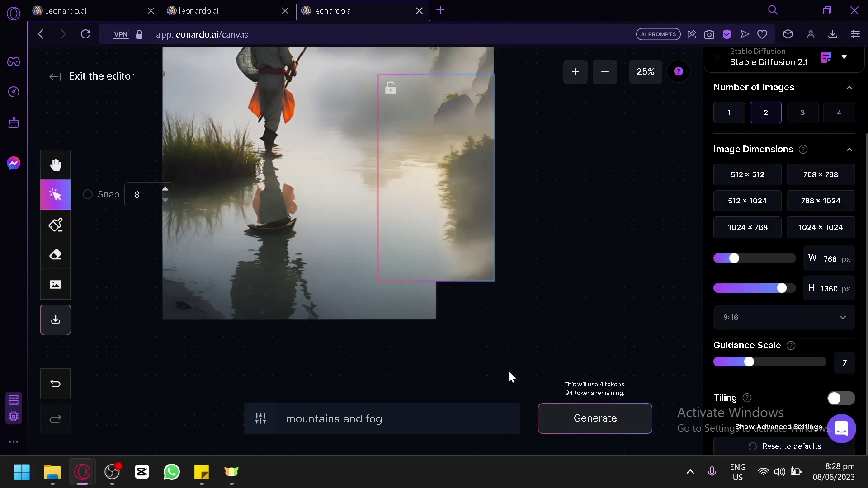
Place the generation frame across the image's bottom edge under the fisherman's reflection and generate with the prompt "reflection"
drag(451, 219, 281, 380)
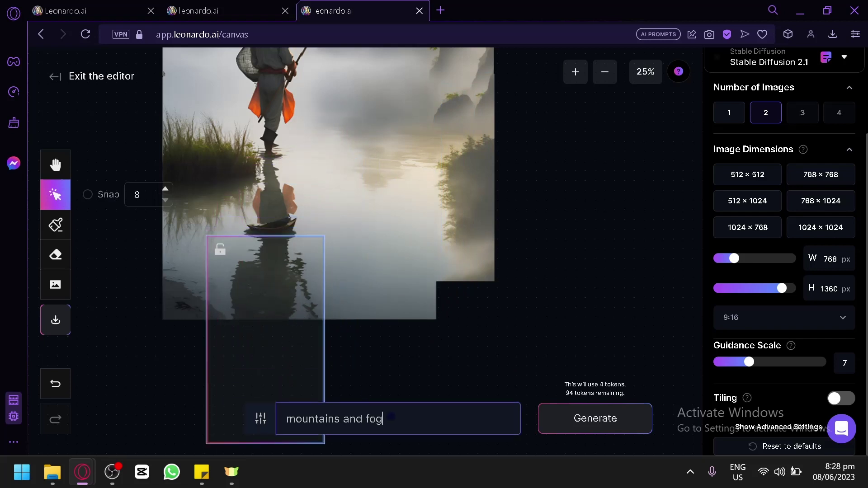
key(ctrl+a)
text(ref)
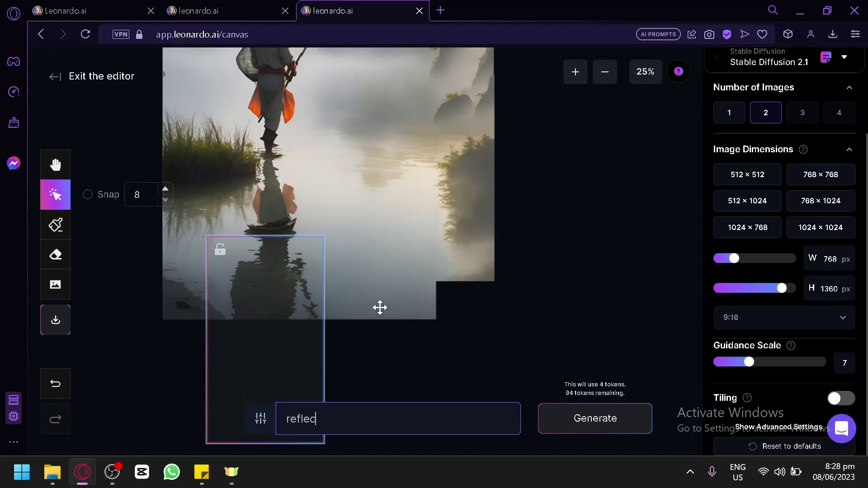
click(559, 429)
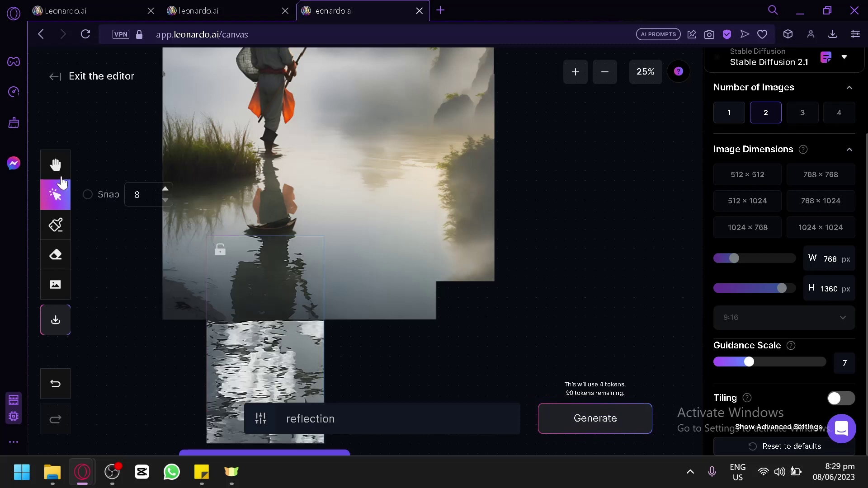
Compare the two reflection variations below the boat and examine how the generated areas blend with the rest of the image
click(55, 164)
drag(229, 395, 239, 322)
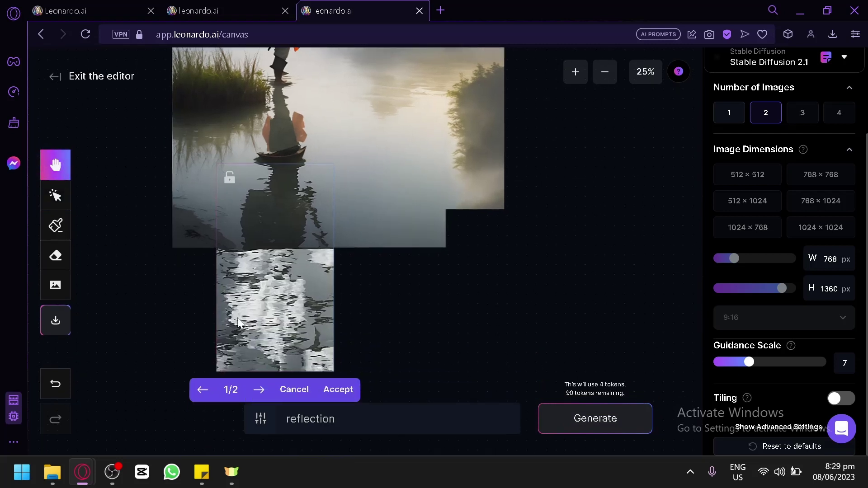
click(258, 389)
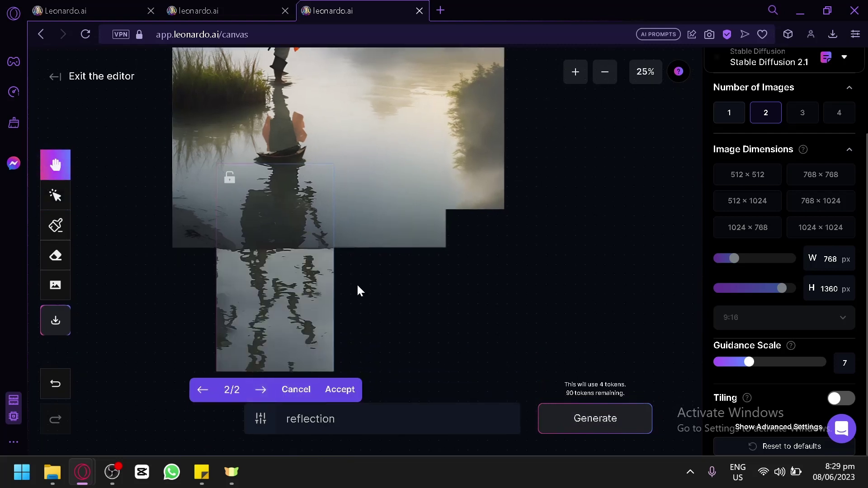
scroll(390, 349, up, 3)
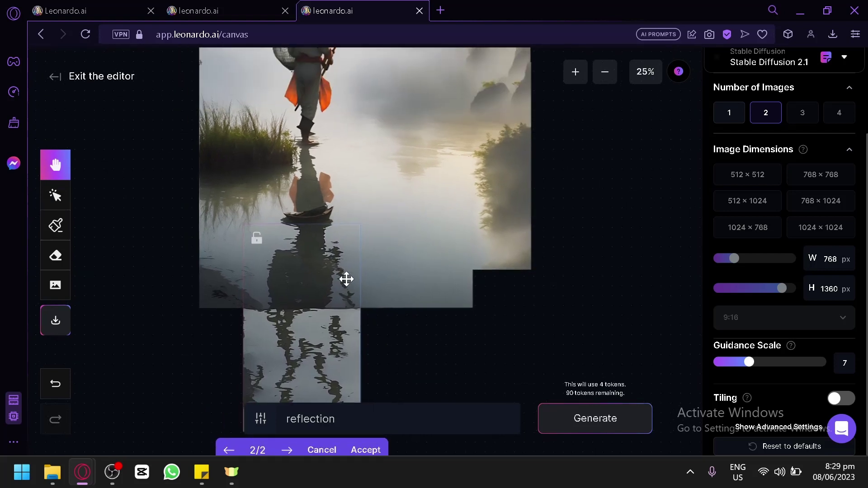
scroll(386, 382, down, 1)
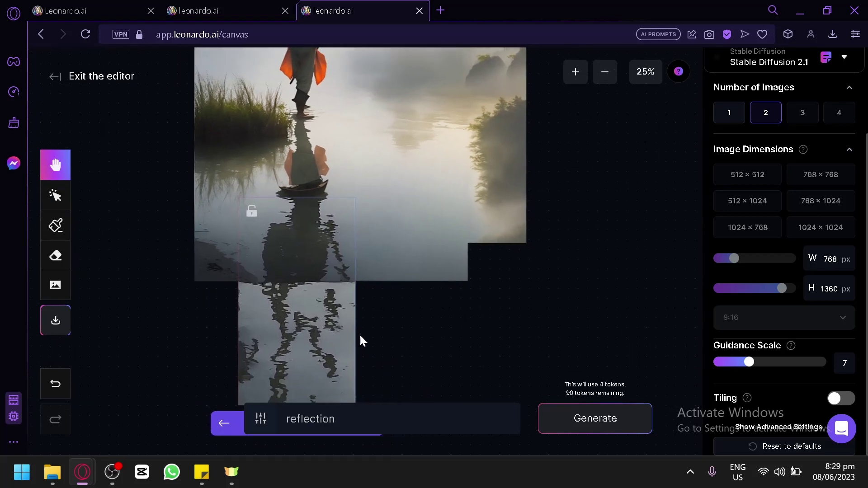
scroll(281, 314, down, 1)
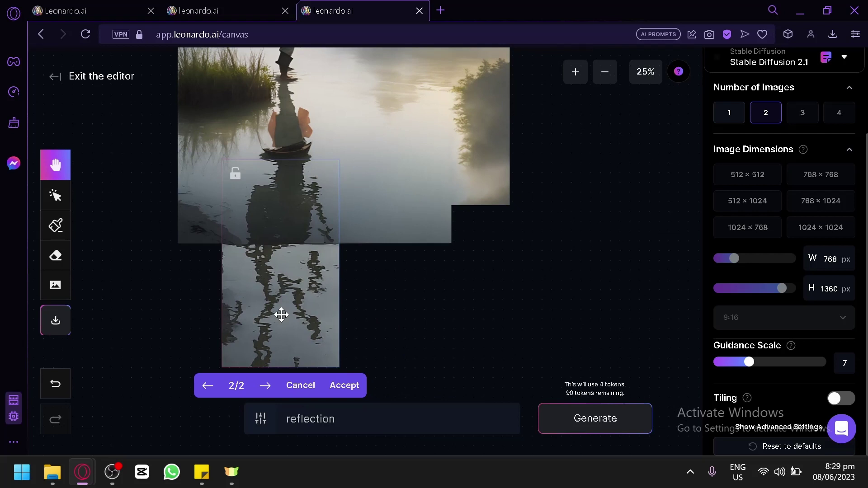
click(208, 385)
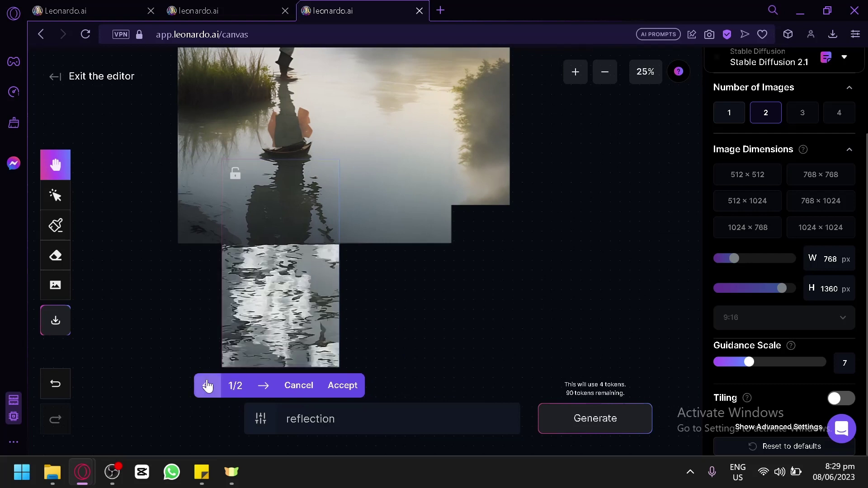
click(263, 386)
scroll(438, 307, up, 1)
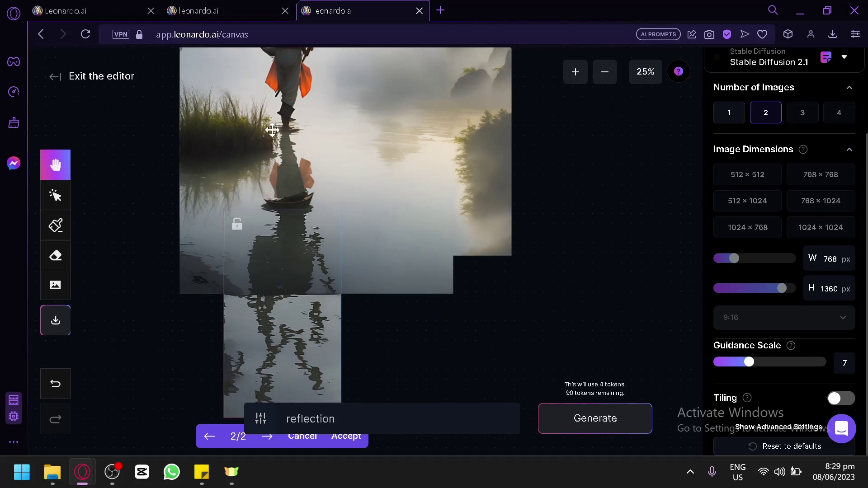
scroll(312, 161, up, 1)
scroll(317, 162, down, 1)
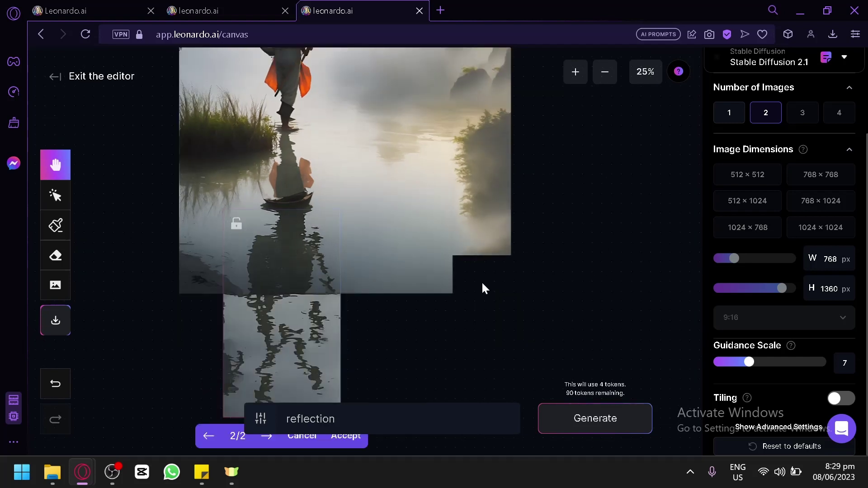
scroll(497, 371, up, 2)
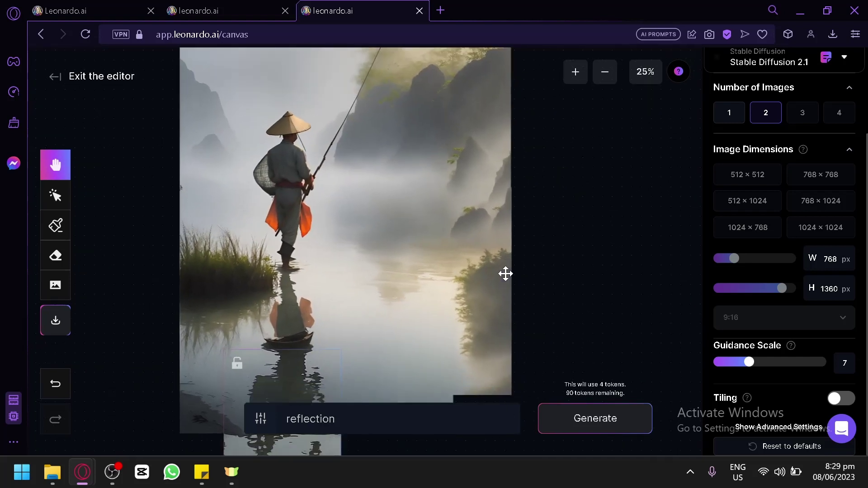
scroll(513, 207, up, 1)
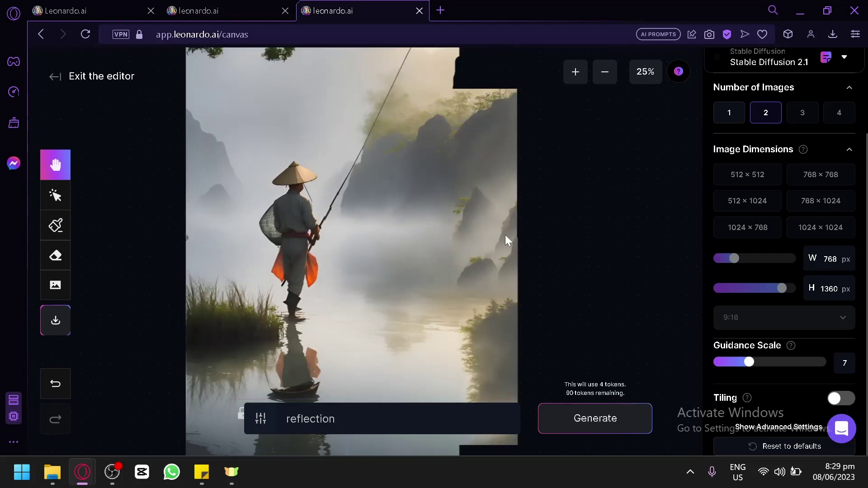